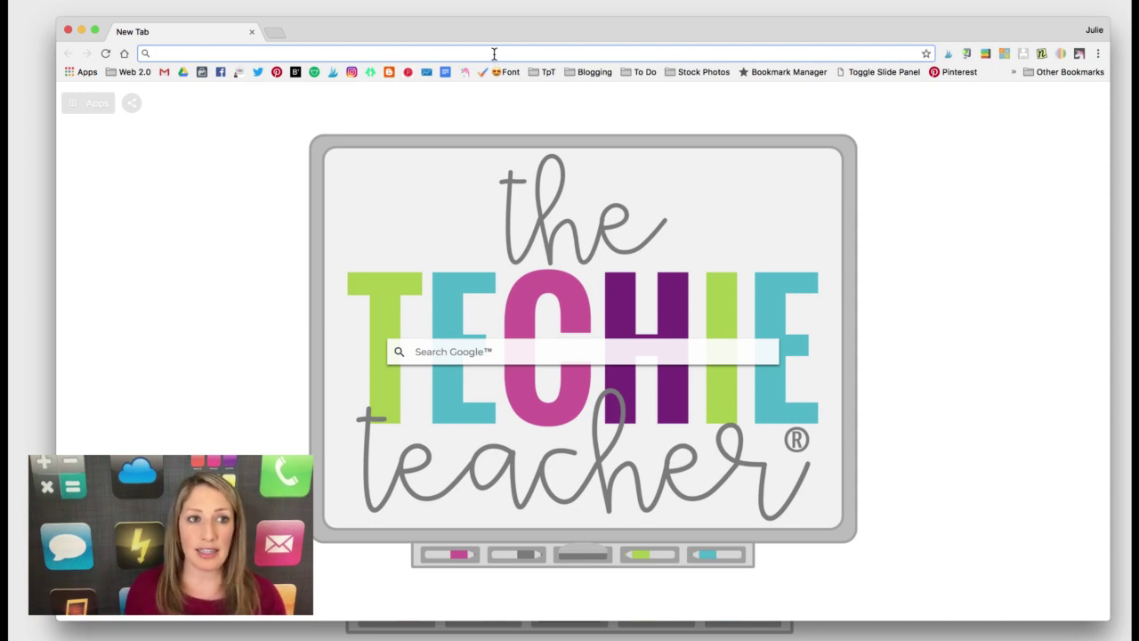
Step: Load classroomscreen.com and show its list of available languages
text(classroomscreen.com)
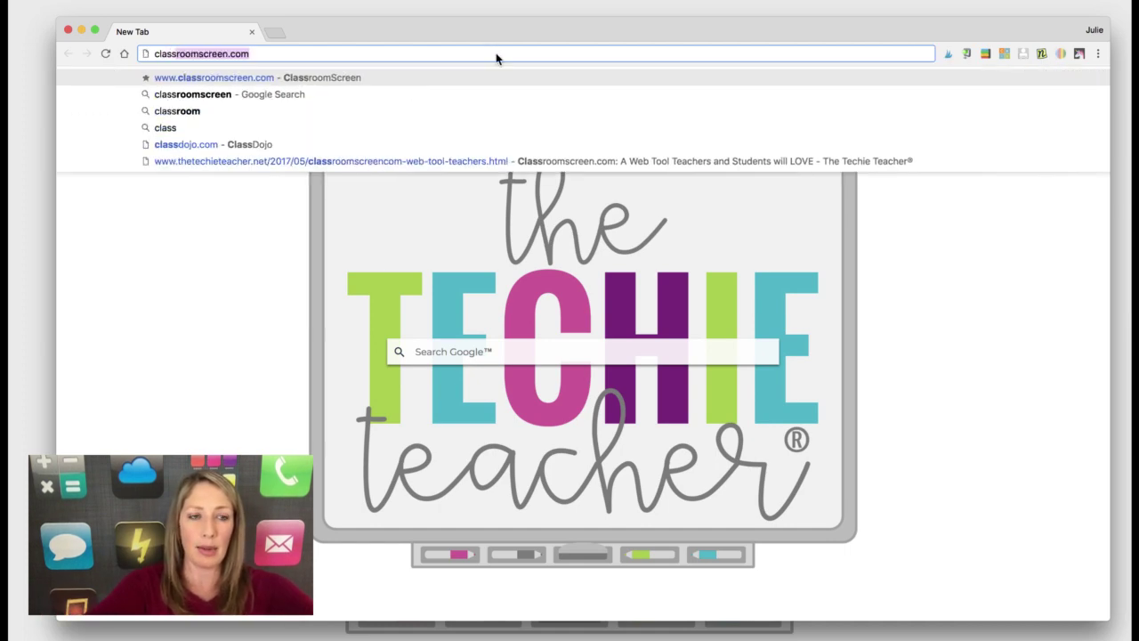
key(Return)
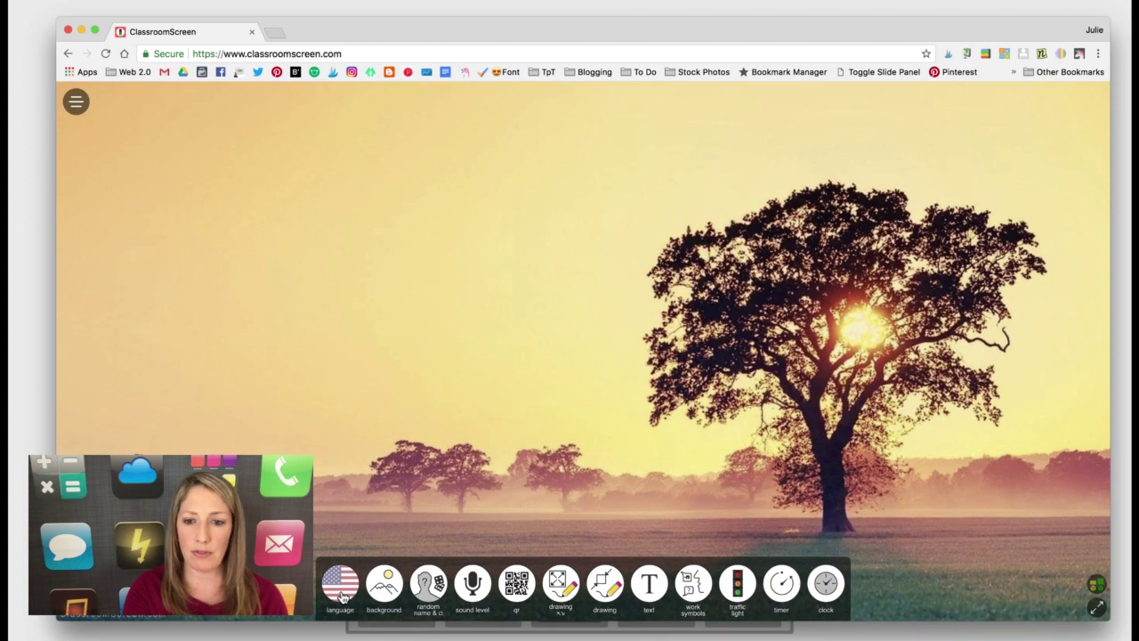
click(341, 595)
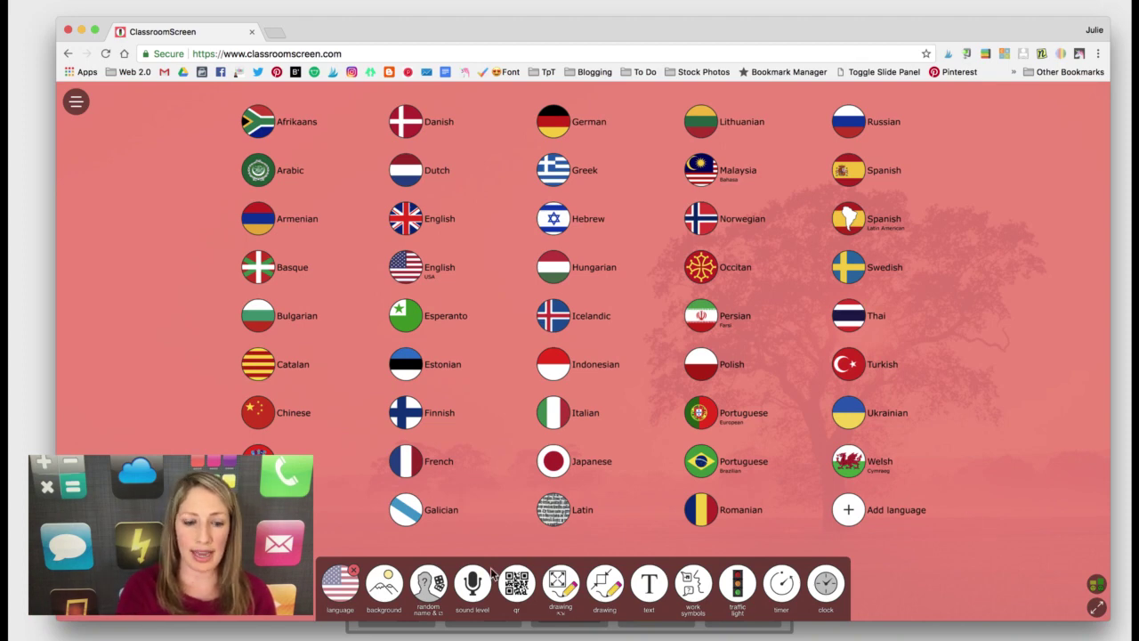
Step: Change the screen background to the bright green grass picture from the background gallery
click(387, 592)
click(356, 589)
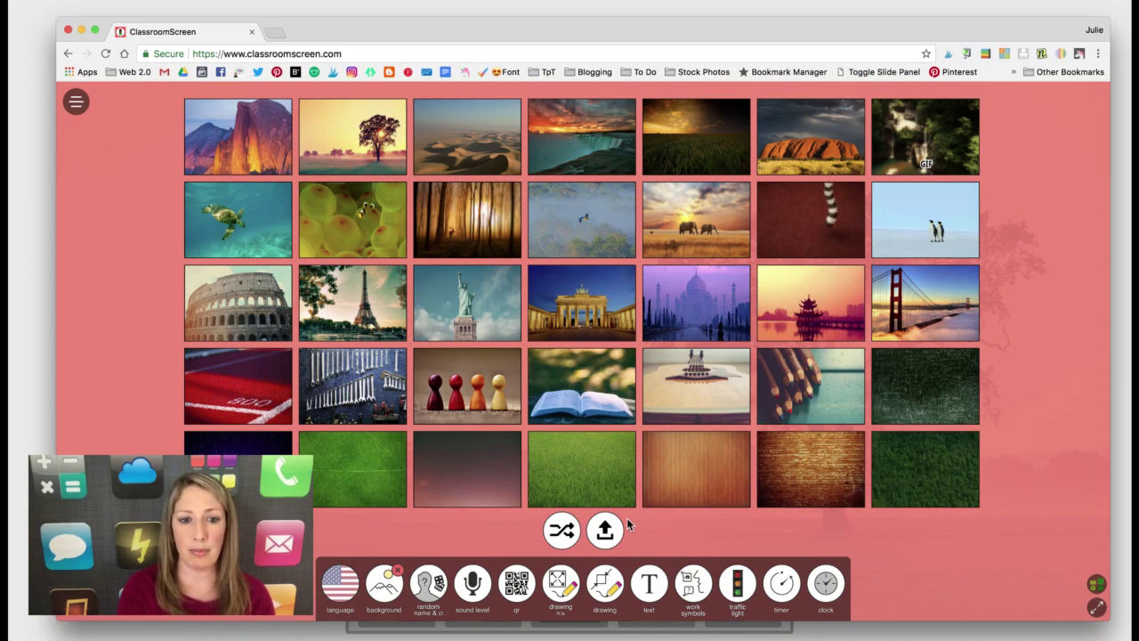
click(568, 475)
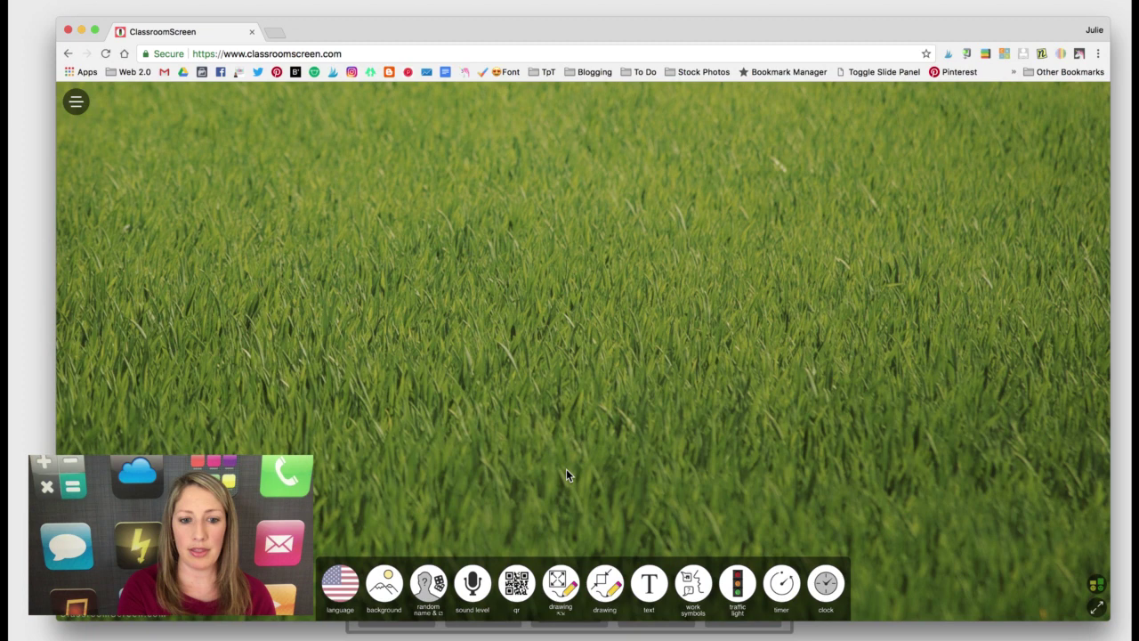
Step: Bring up the random name widget and enter four student first names, one per line
click(426, 587)
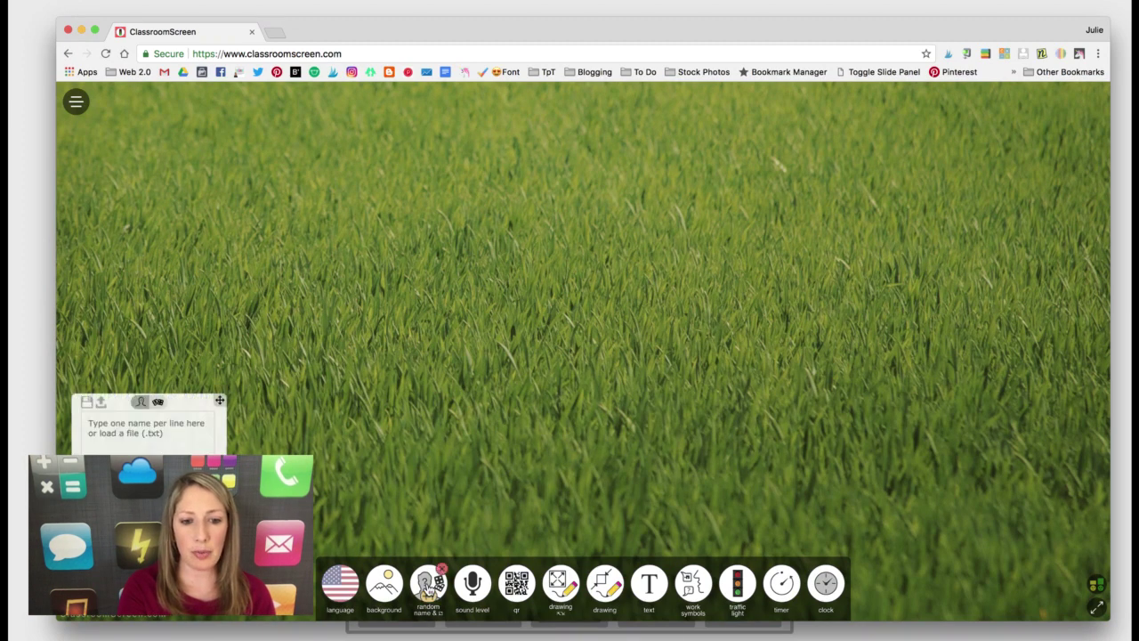
click(147, 427)
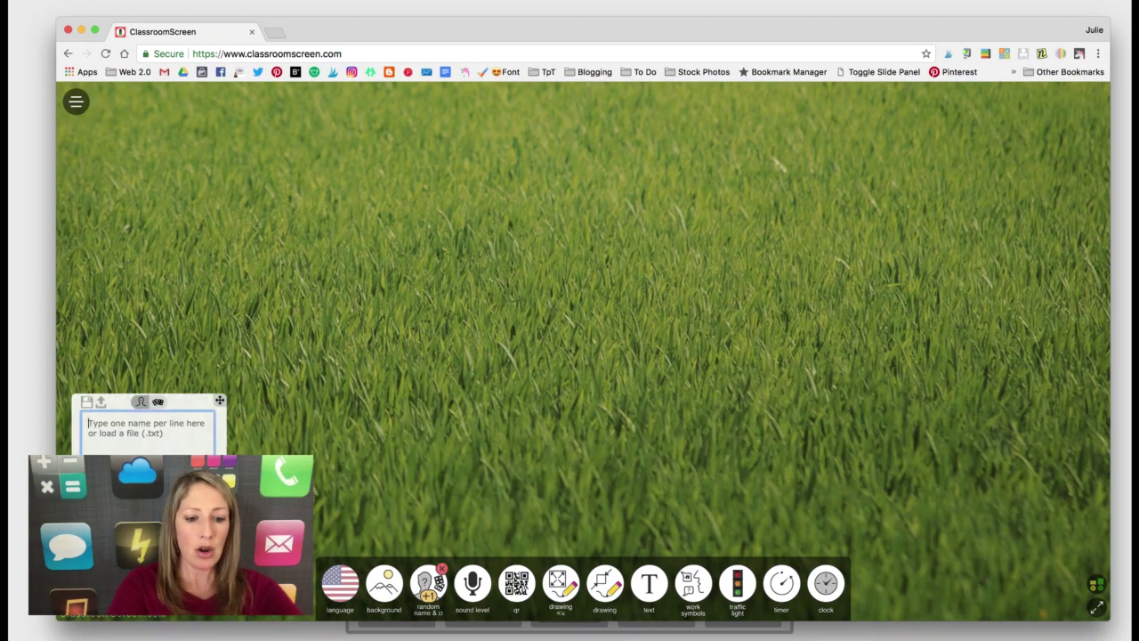
text(Sara)
key(Return)
text(T)
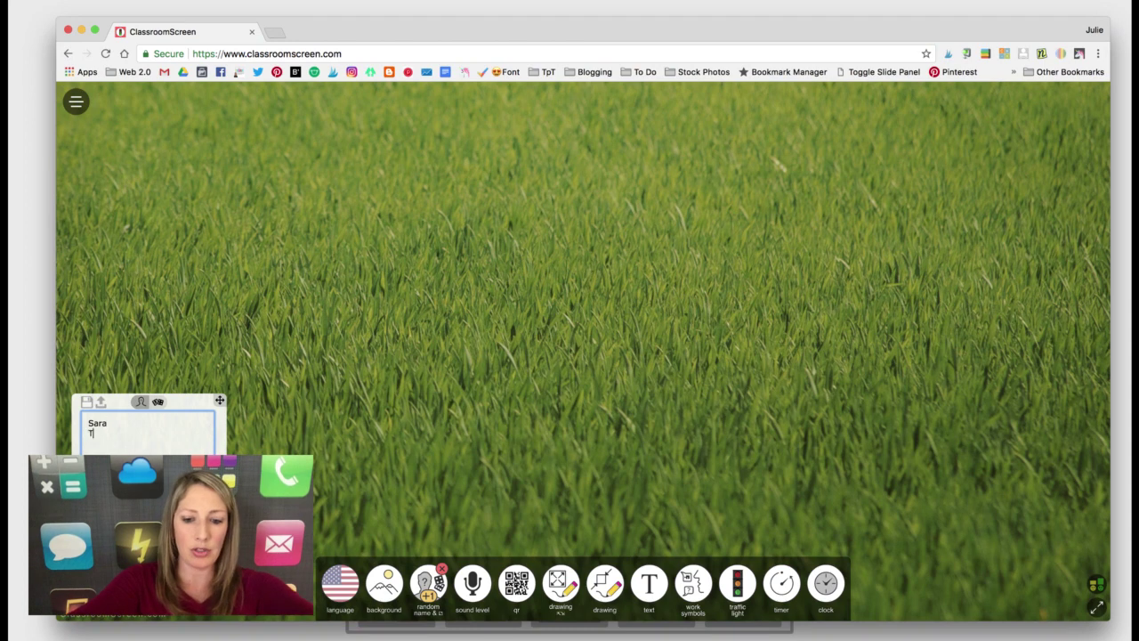
text(odd)
key(Return)
text(Jame)
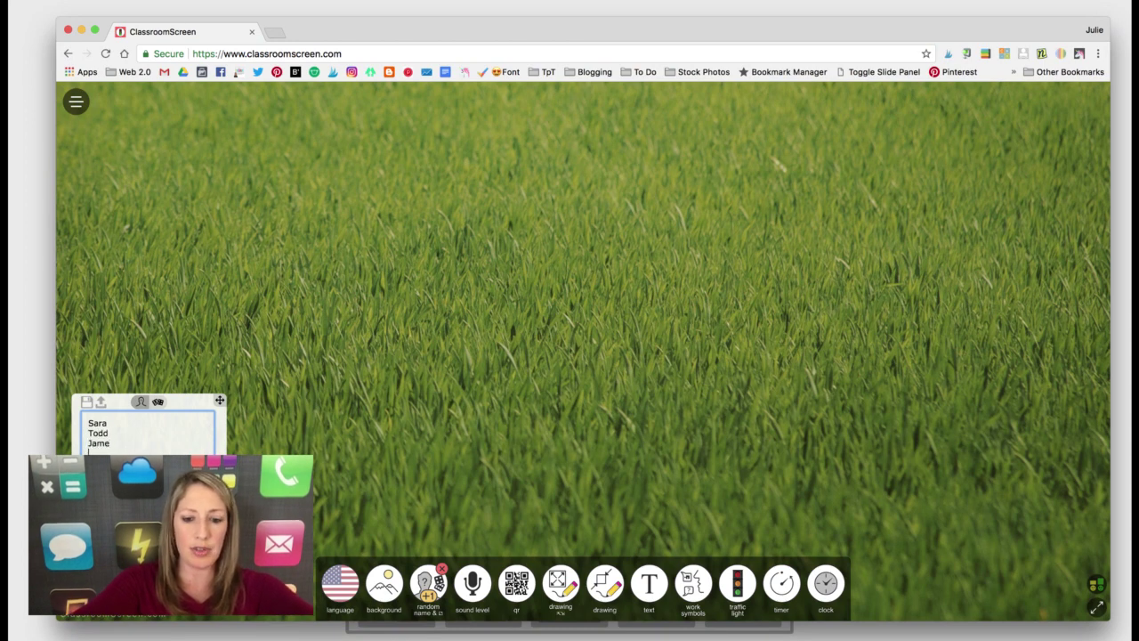
key(Return)
text(J)
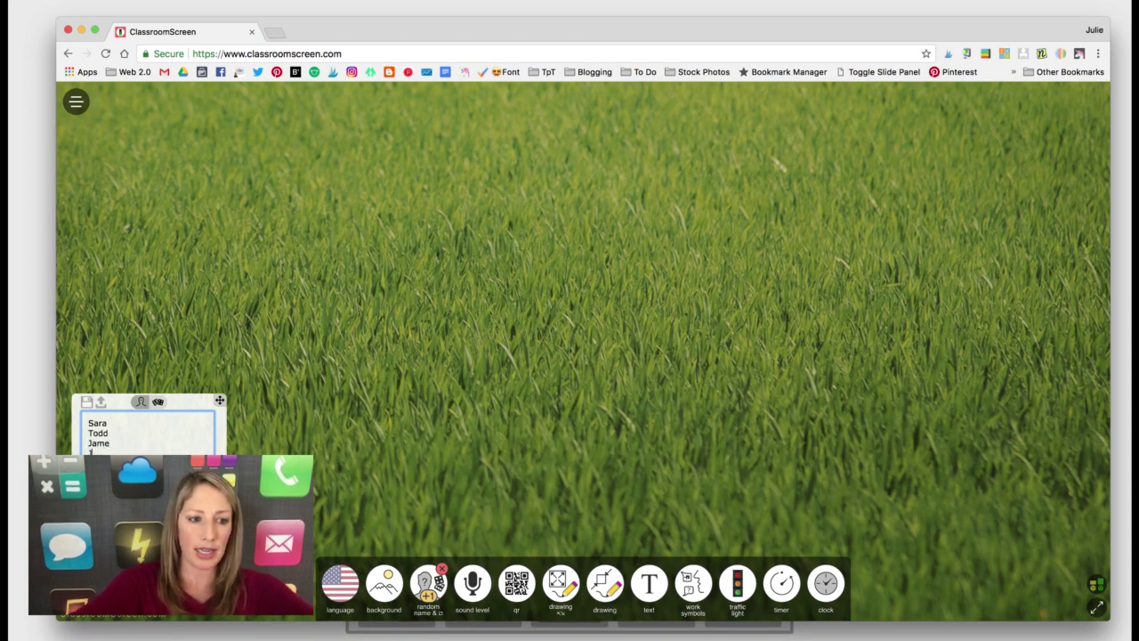
text(ilulie)
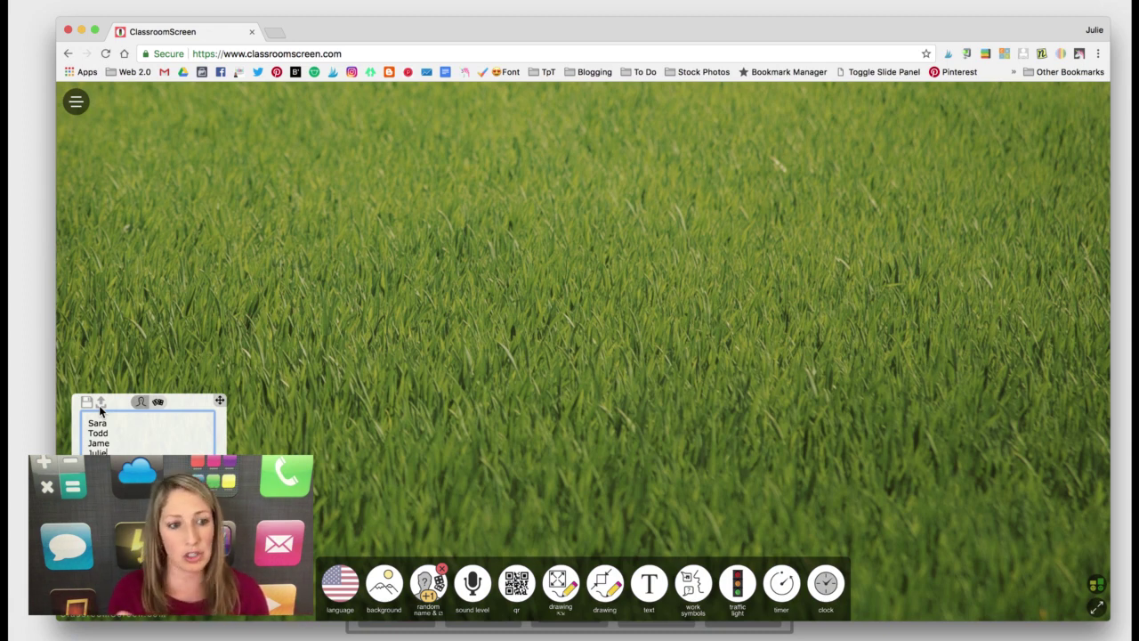
Step: Switch the random name widget to dice mode, roll the dice once and close the widget
click(159, 402)
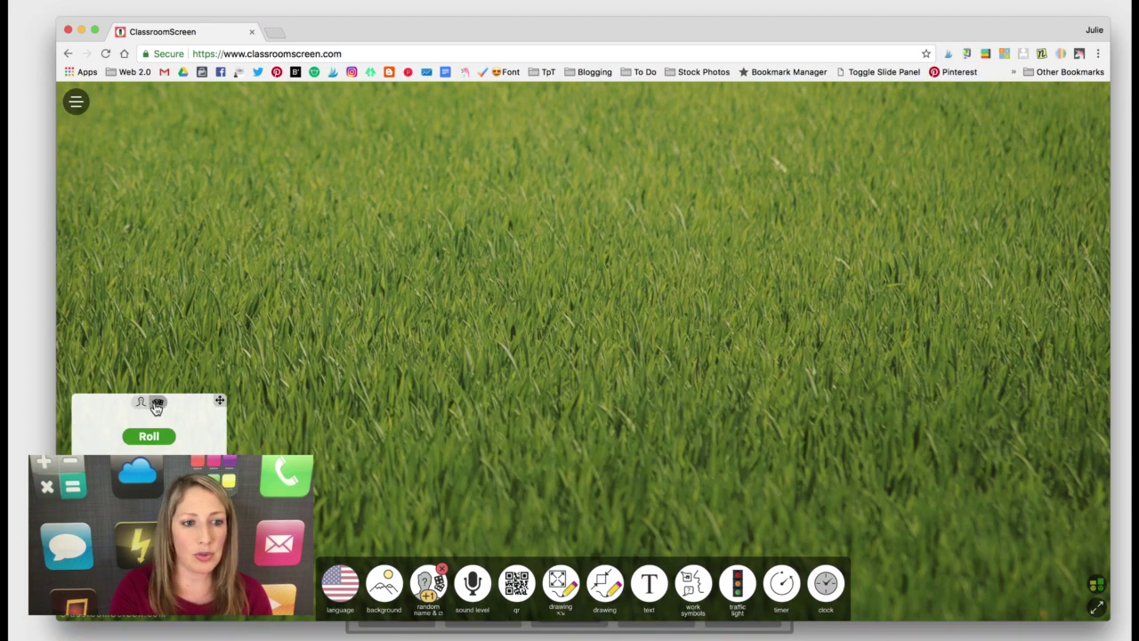
click(152, 437)
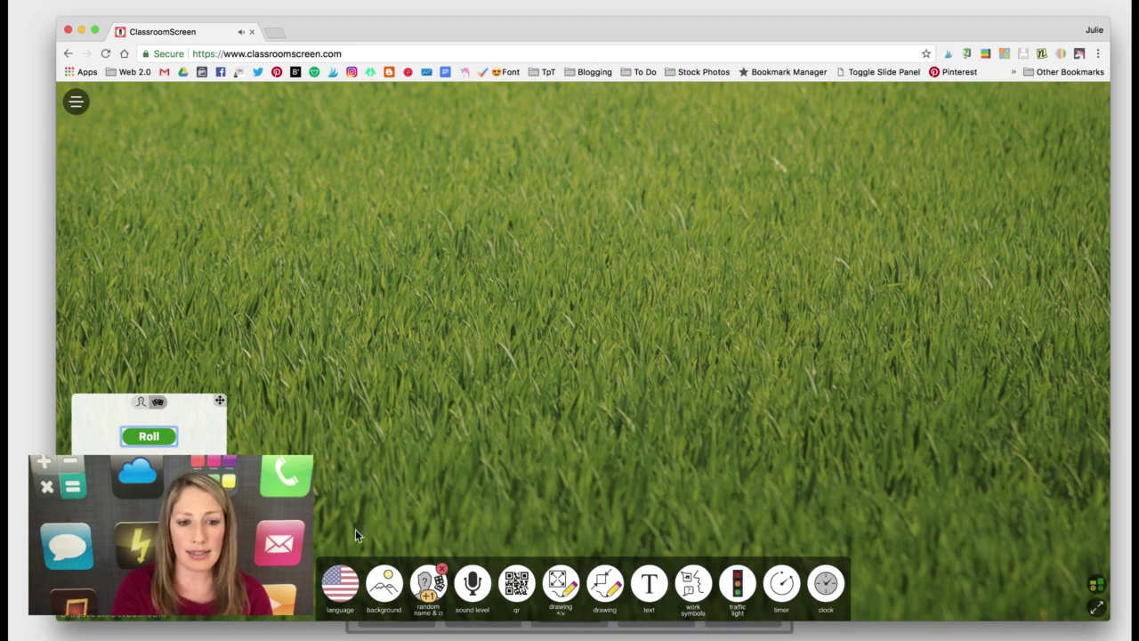
click(421, 580)
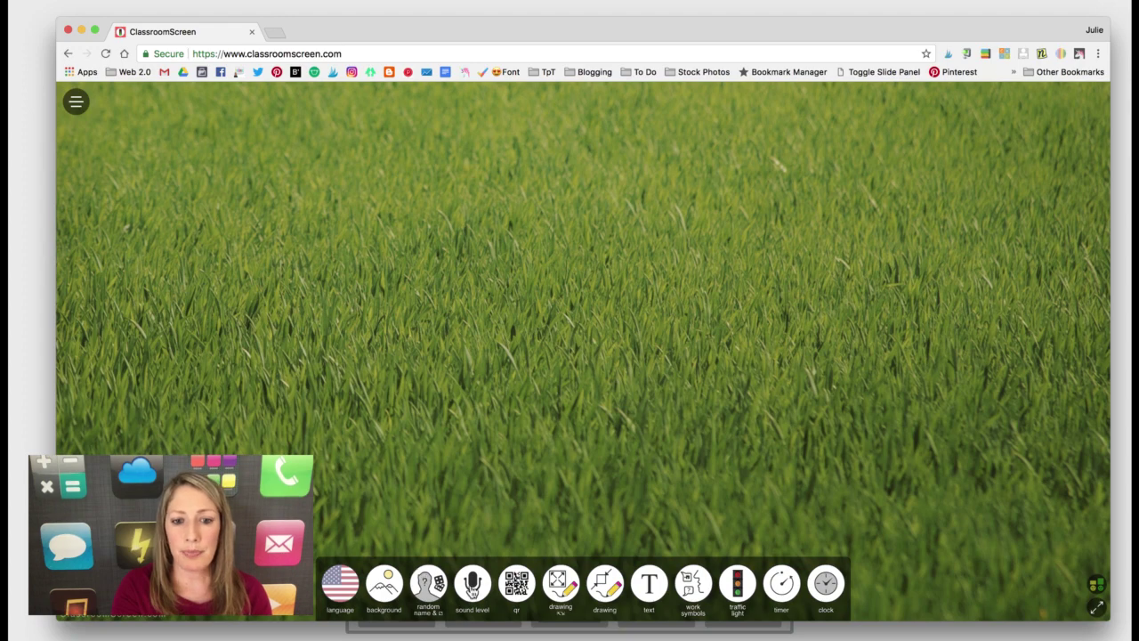
Step: Start the sound level meter with its microphone on and move it to the upper-left area of the background
click(473, 592)
click(345, 489)
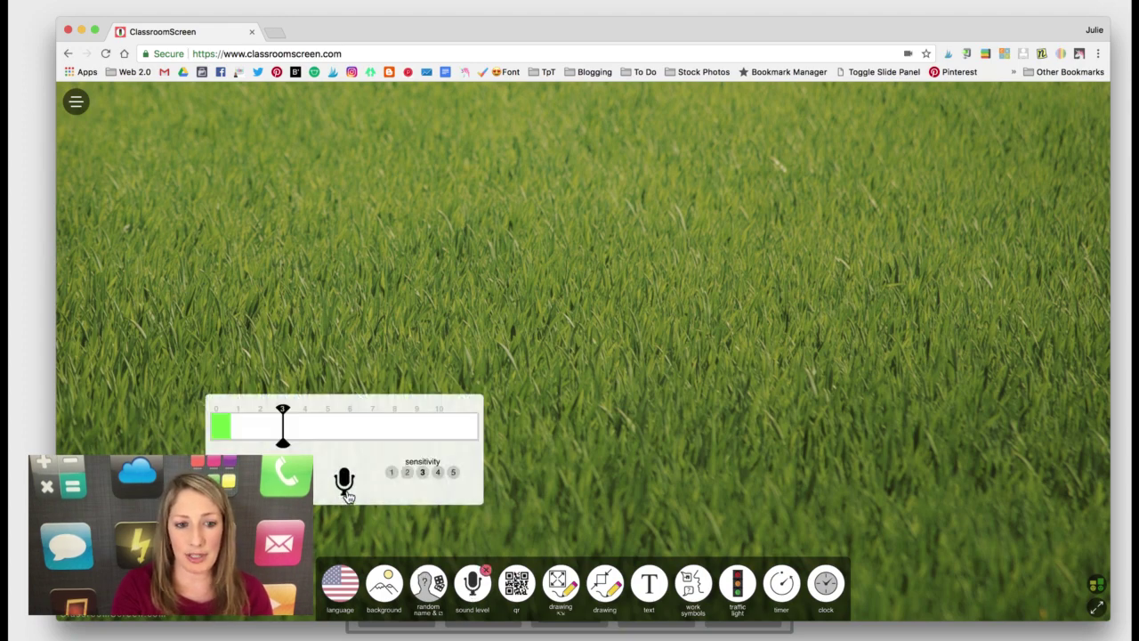
drag(367, 402, 309, 157)
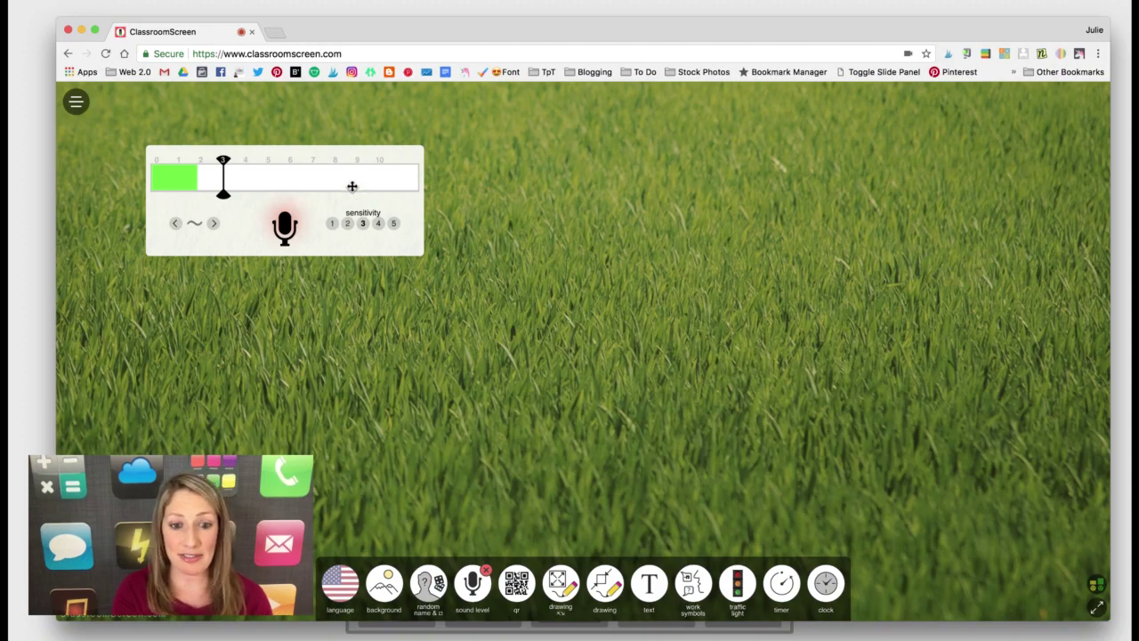
Step: Move the sound level meter back down and close it
drag(346, 151, 318, 389)
click(469, 576)
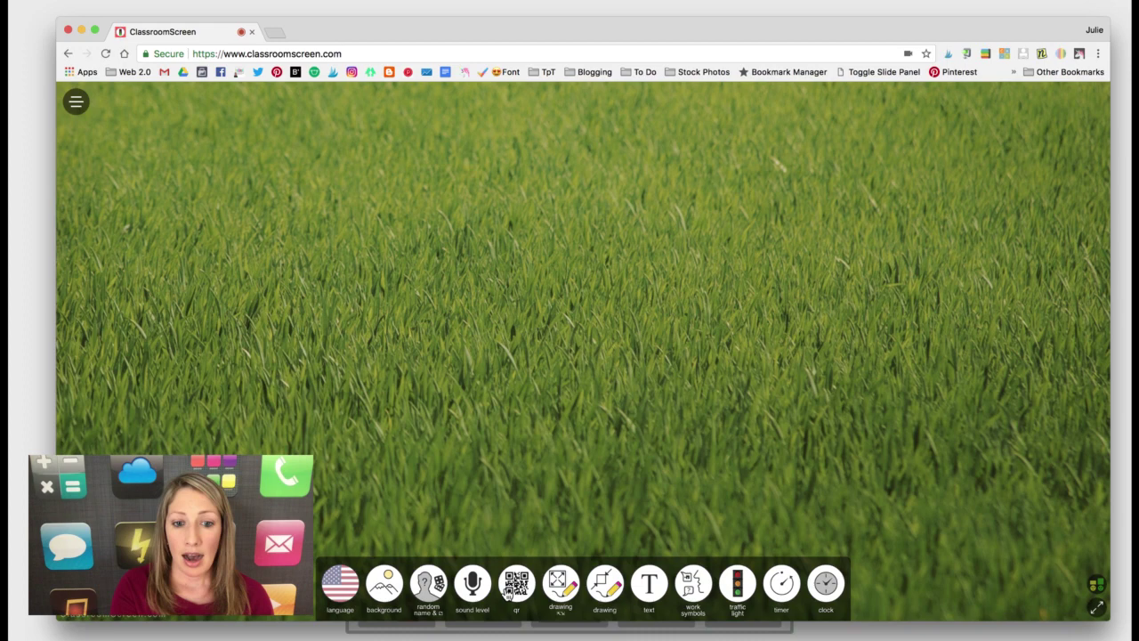
Step: Add a QR code widget, move it higher on the background and make its code link to thetechieteacher.net
click(509, 594)
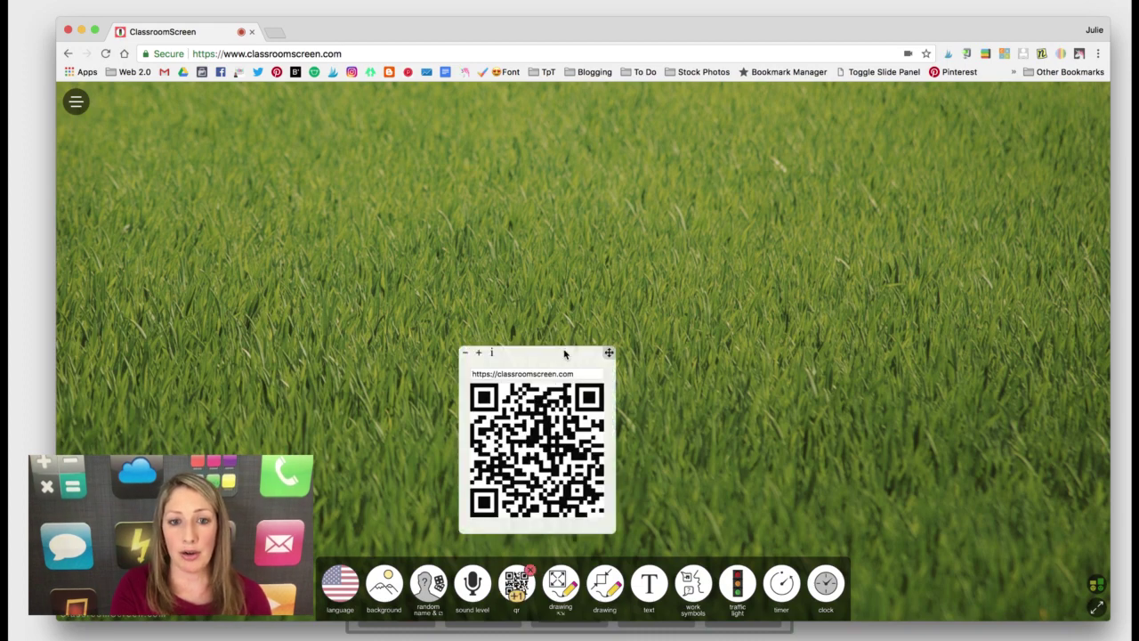
drag(564, 354, 437, 267)
click(579, 278)
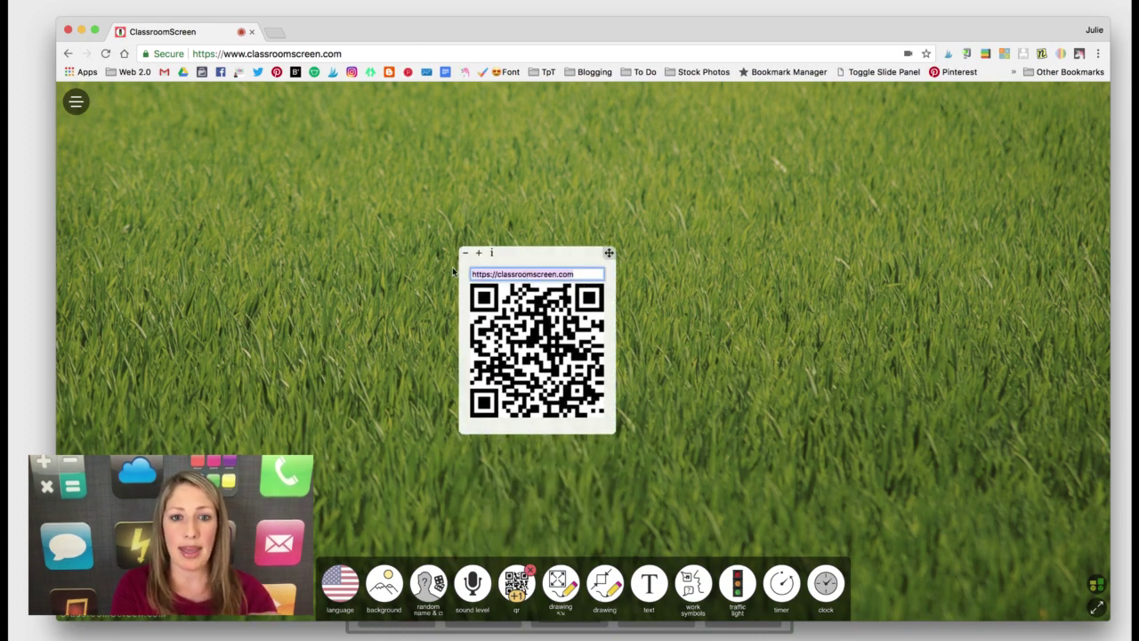
text(thetechie)
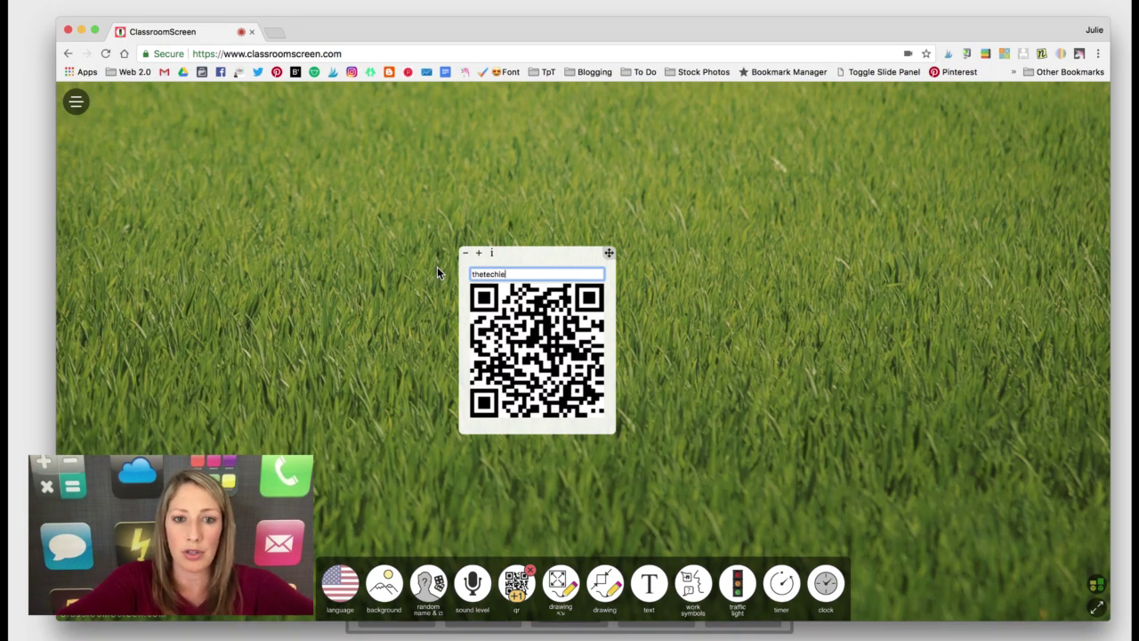
text(teacher.ne)
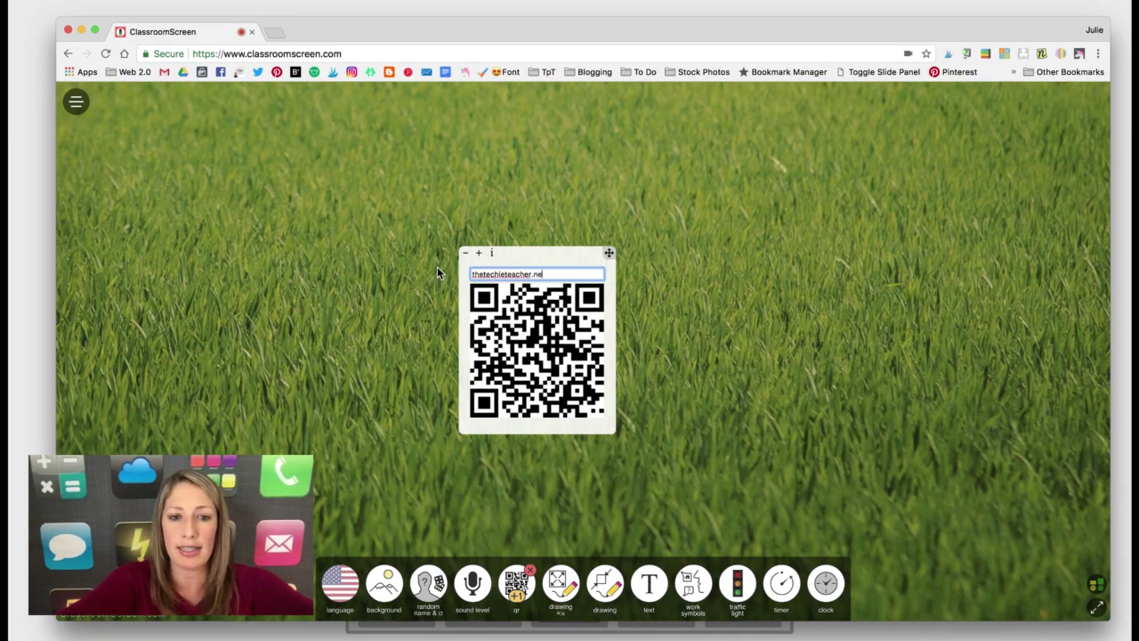
text(t)
click(636, 392)
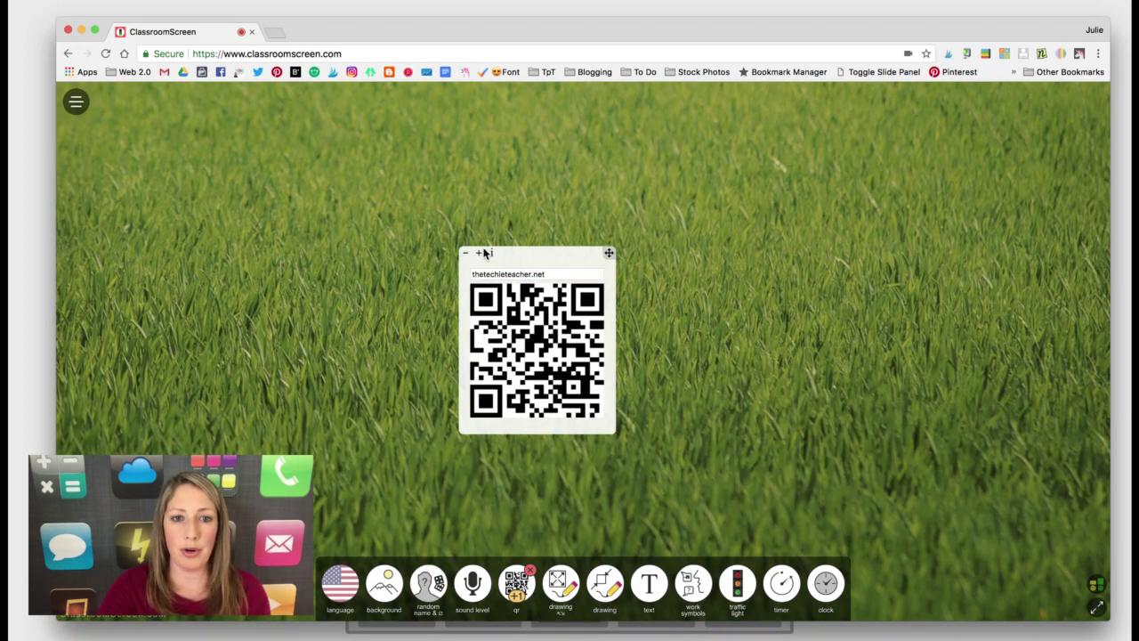
Step: Enlarge the QR code widget and move it further up the background, closing it when done
click(481, 257)
click(485, 256)
click(488, 257)
drag(590, 264, 589, 165)
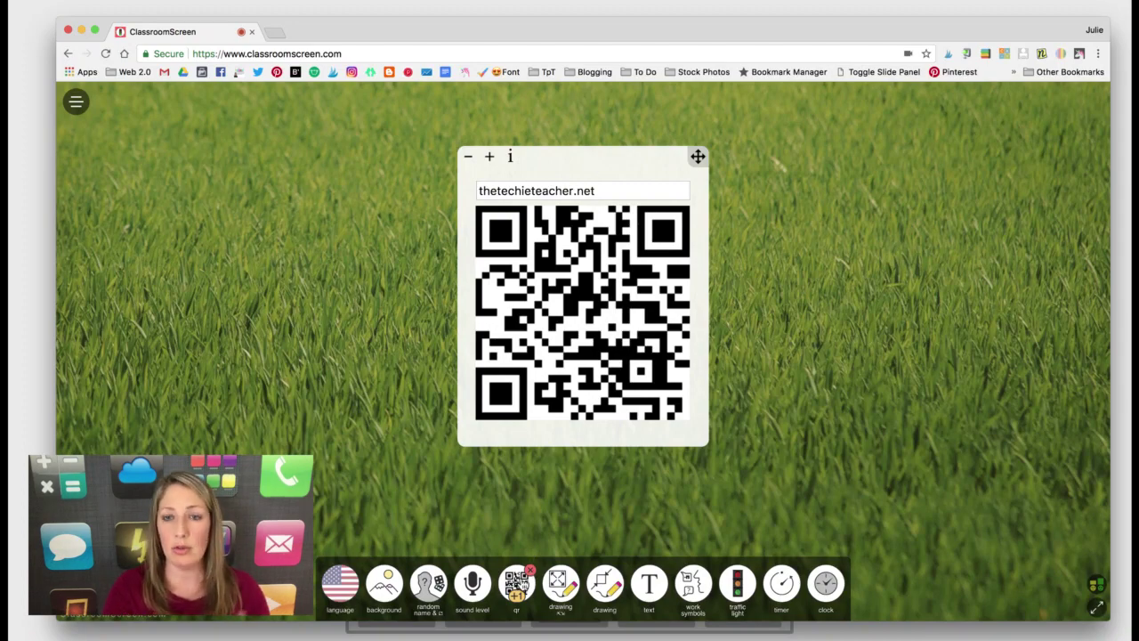
click(523, 585)
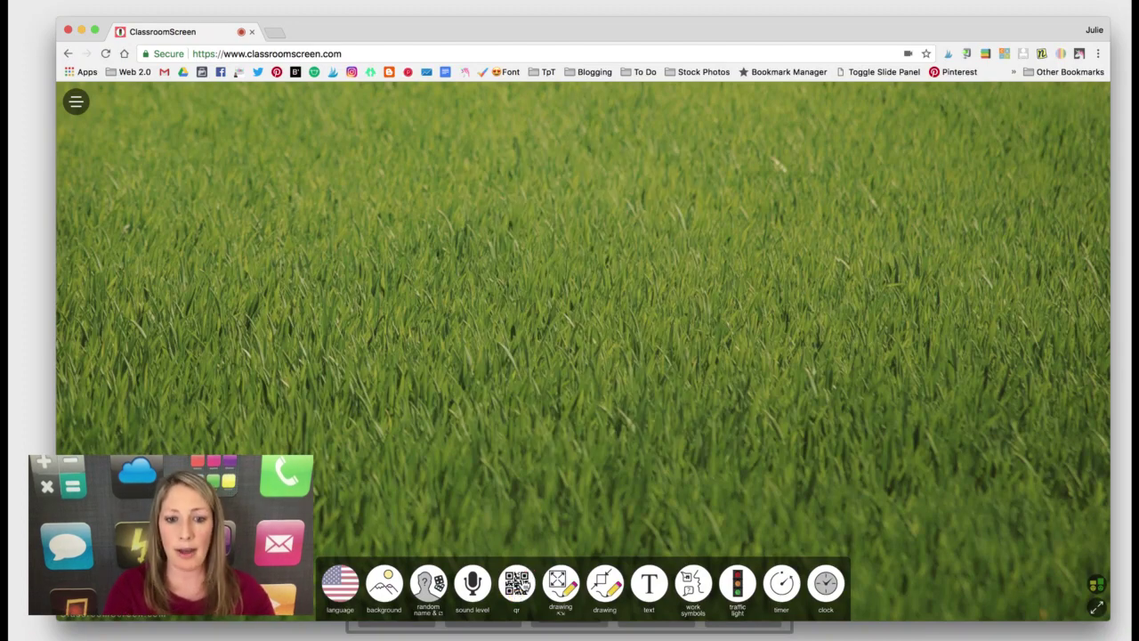
Step: Draw a black looping line across the full-screen drawing canvas at pen size 05, then close the canvas
click(561, 585)
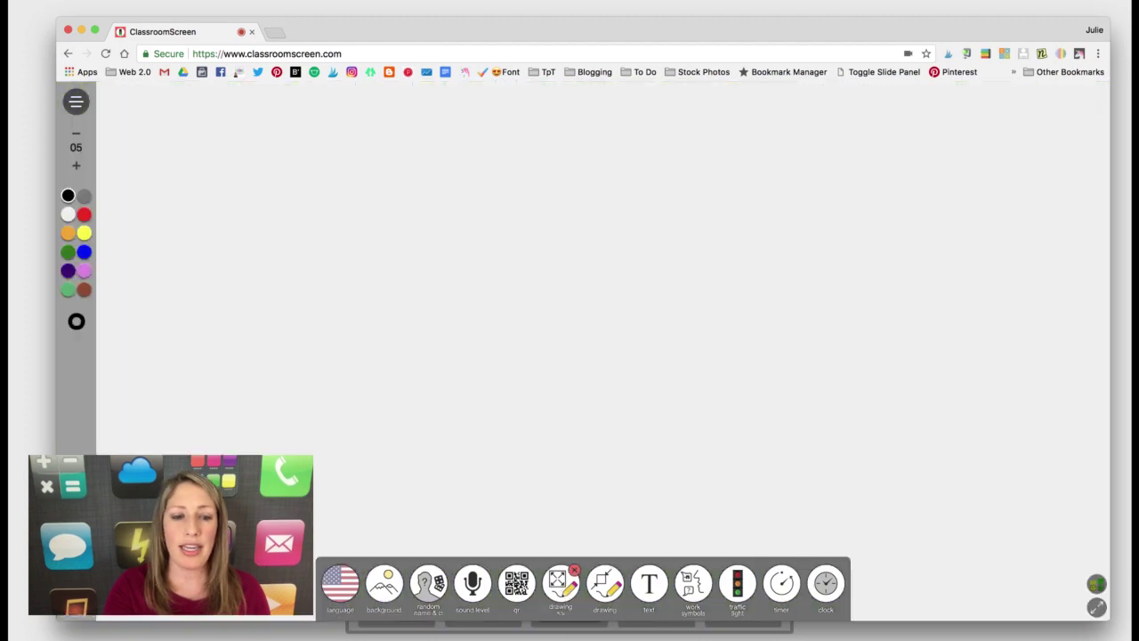
mouse_move(255, 455)
mouse_down()
mouse_move(407, 341)
mouse_move(399, 448)
mouse_move(643, 260)
mouse_move(889, 234)
mouse_move(877, 369)
mouse_up()
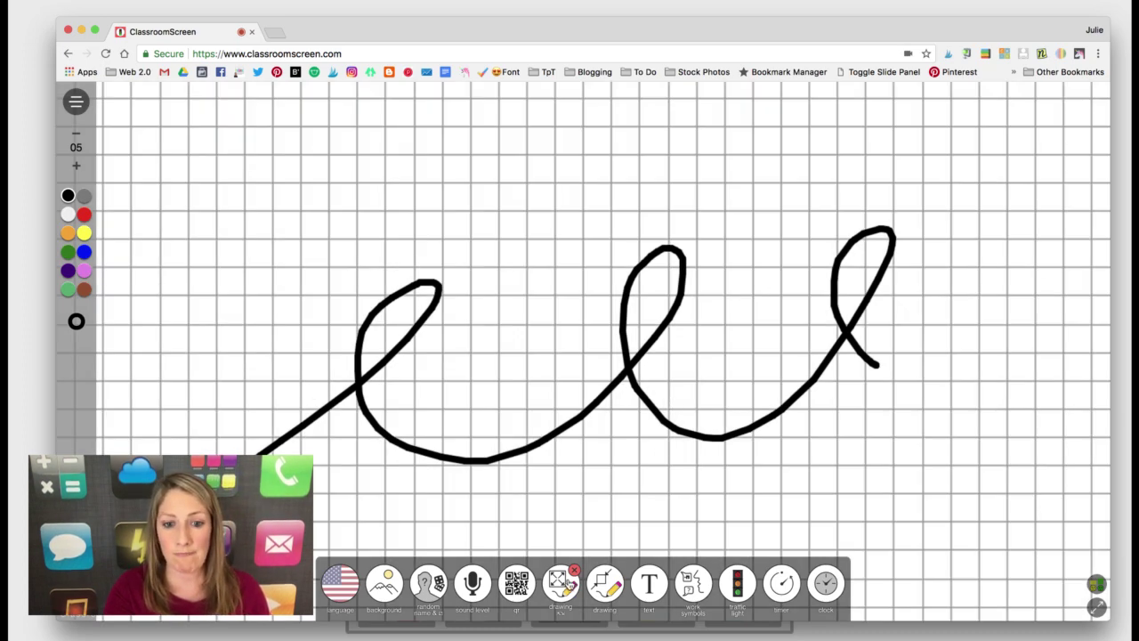
click(566, 581)
Step: Place the small drawing board in the lower-left area and scribble a short black looping line, closing the board when done
click(604, 585)
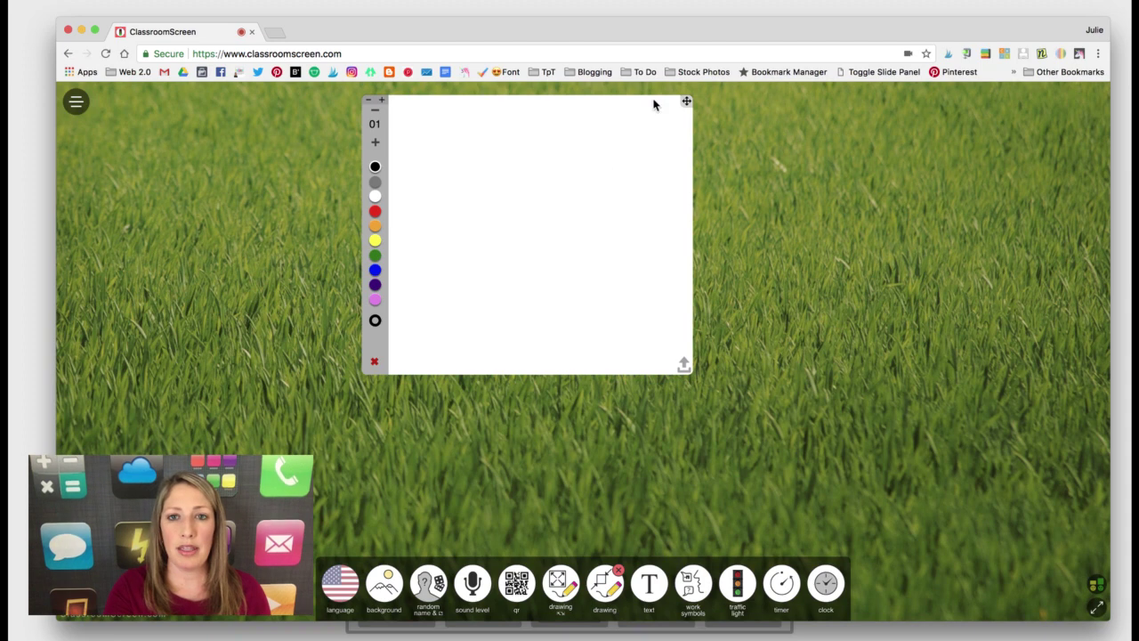
mouse_move(686, 101)
mouse_down()
mouse_move(451, 280)
mouse_move(428, 281)
mouse_up()
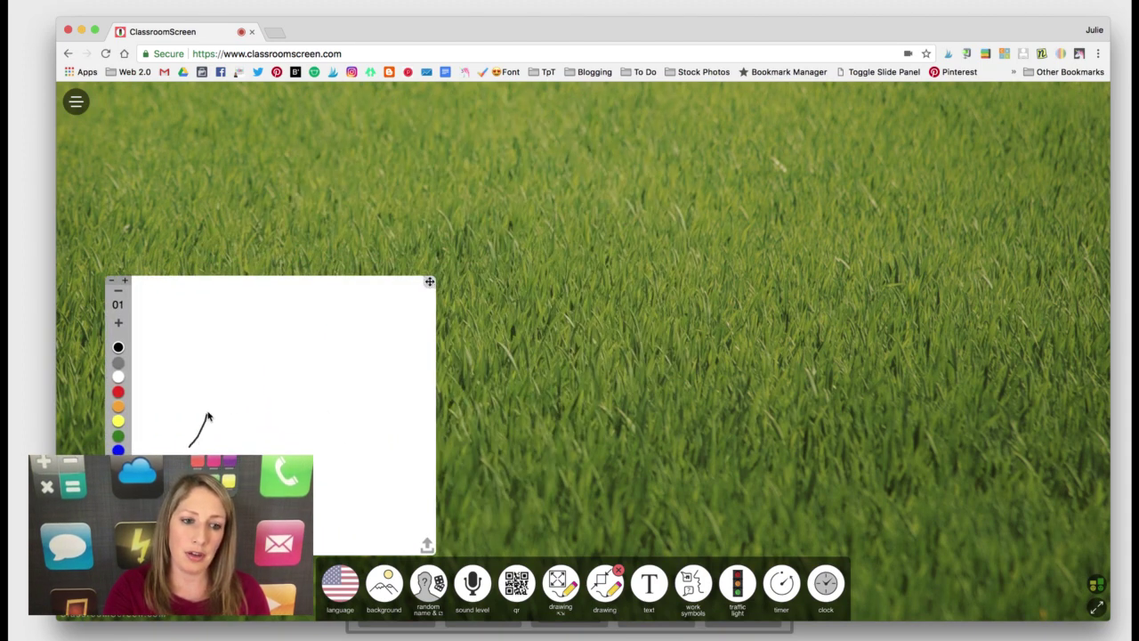
mouse_move(207, 416)
mouse_down()
mouse_move(249, 400)
mouse_move(265, 409)
mouse_up()
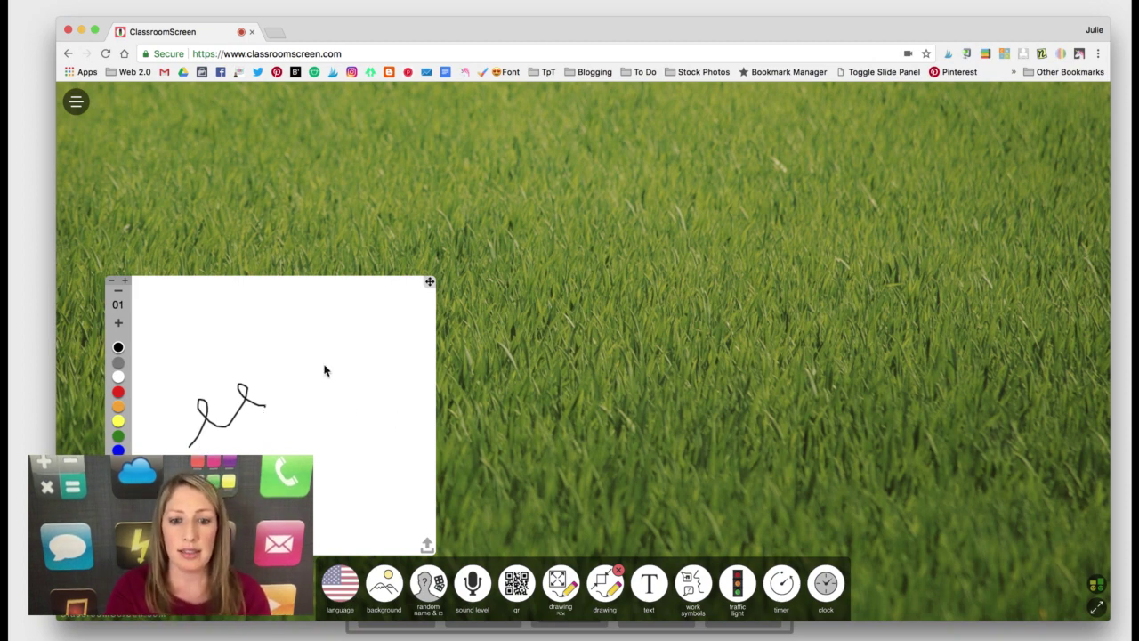
click(617, 570)
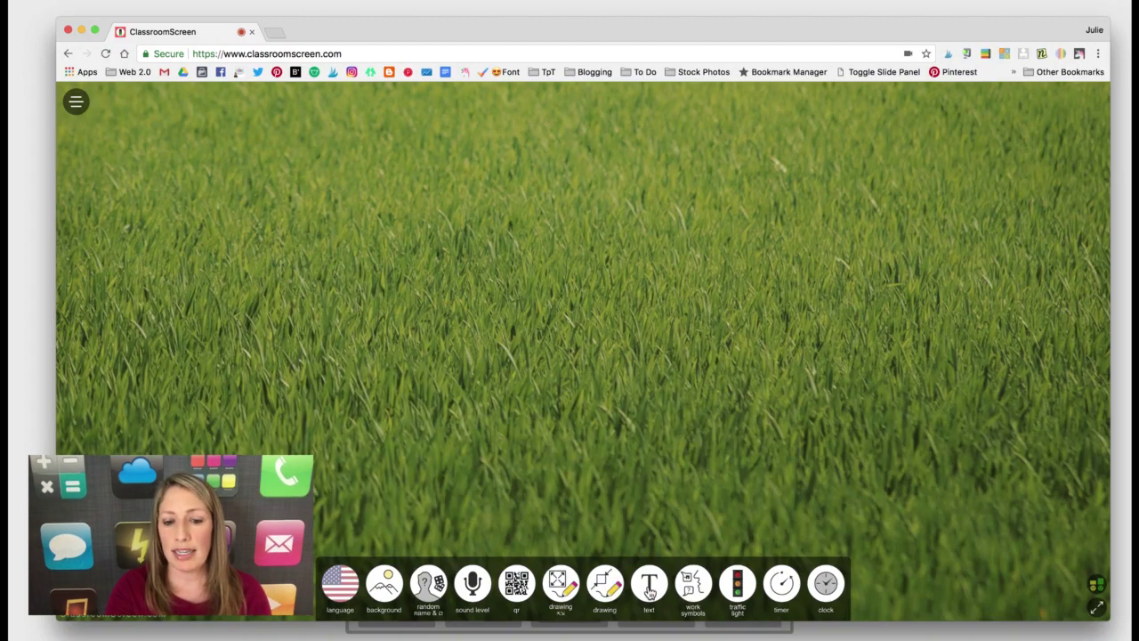
Step: Write "Directions" in a new text widget and close the widget
click(649, 585)
click(230, 290)
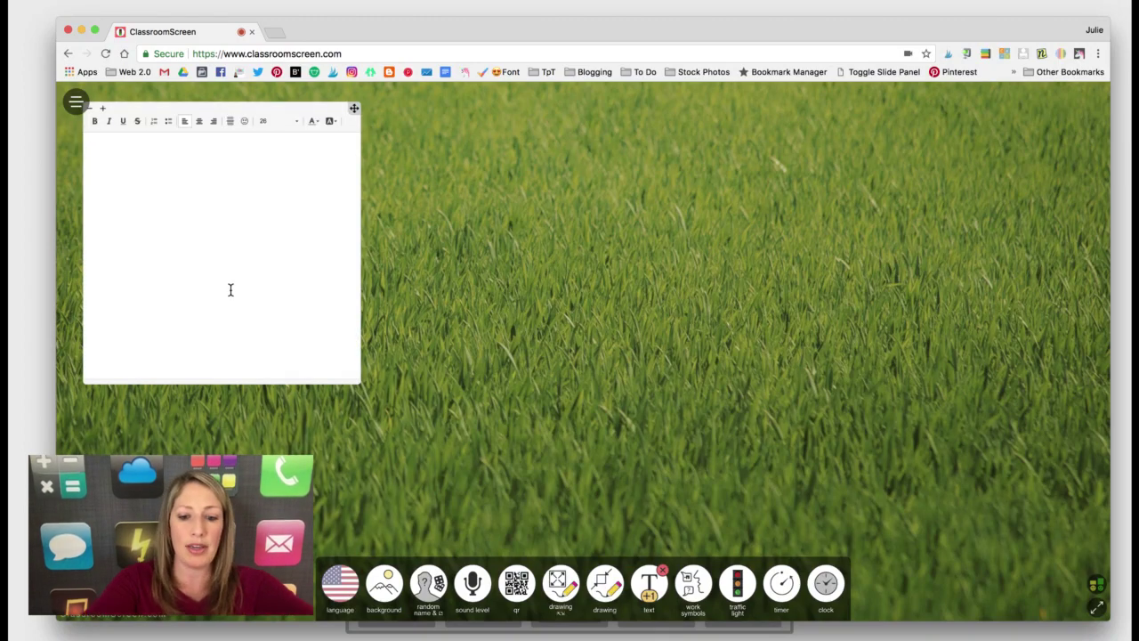
text(Directions)
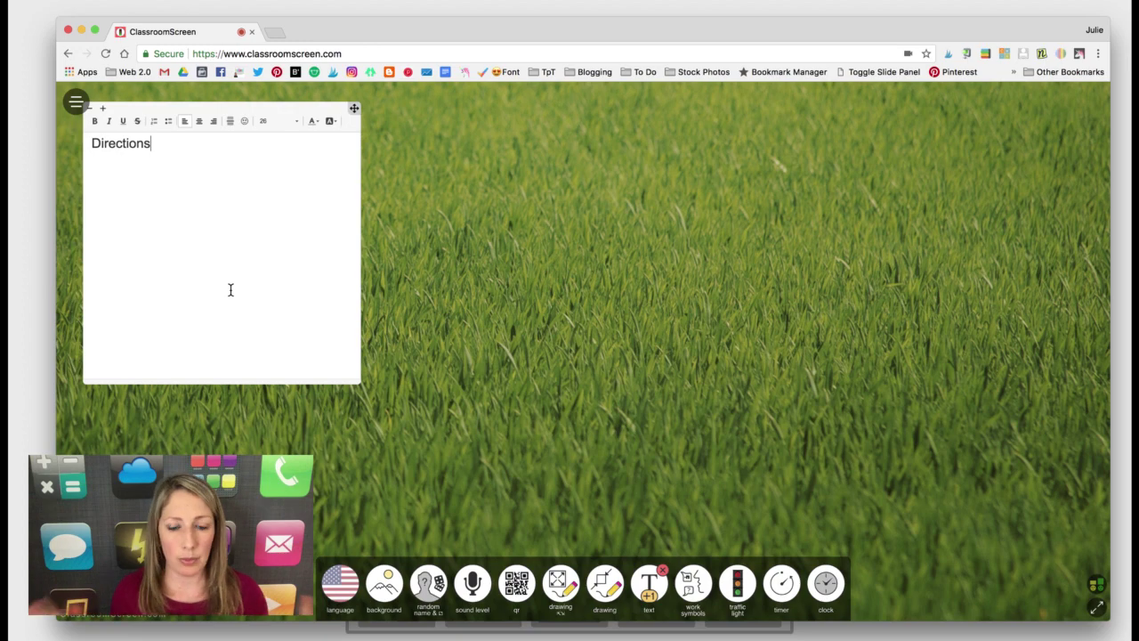
click(650, 591)
Step: Show the silence work symbol and move it to the upper-right corner of the background
click(695, 589)
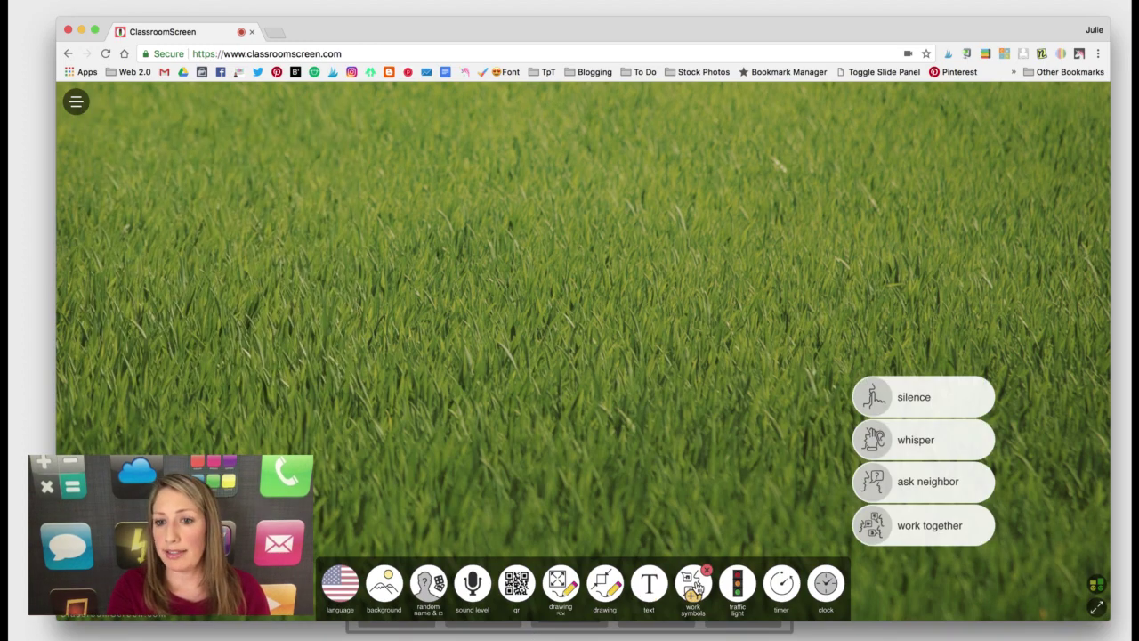
click(872, 401)
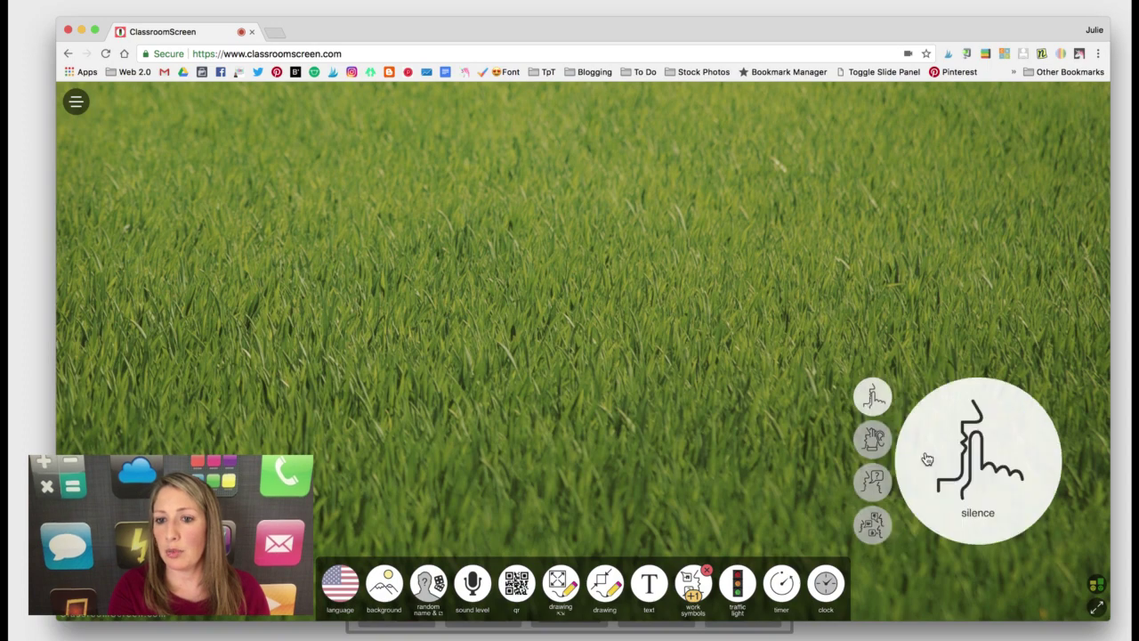
drag(925, 457, 962, 182)
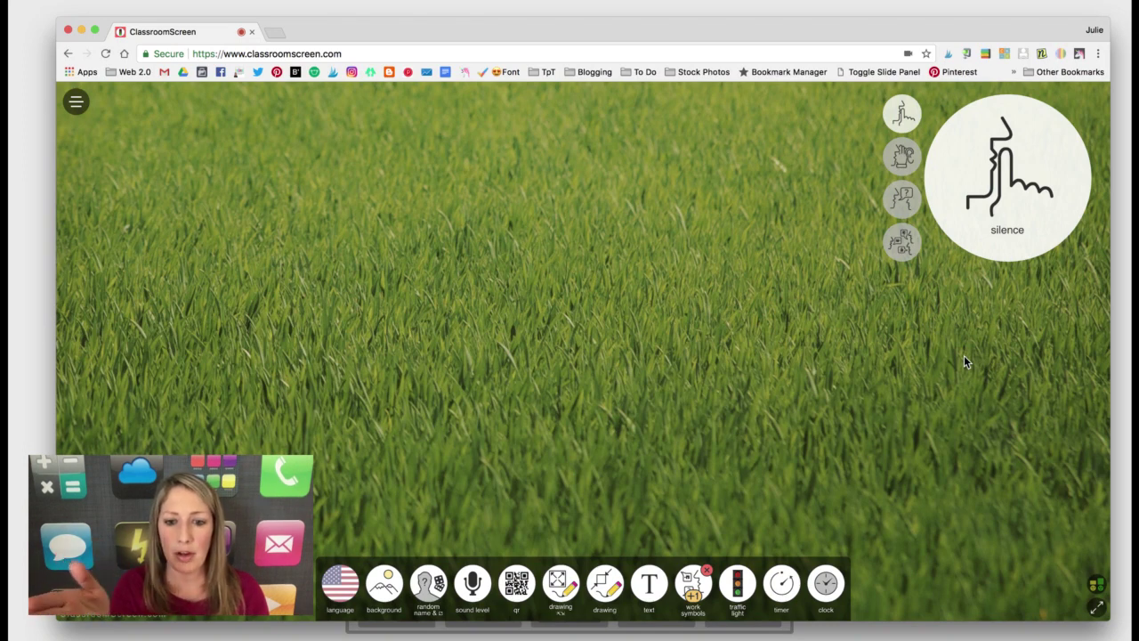
Step: Replace the work symbols with a traffic light, switch it between green, orange and red, ending on green, and close it
click(710, 591)
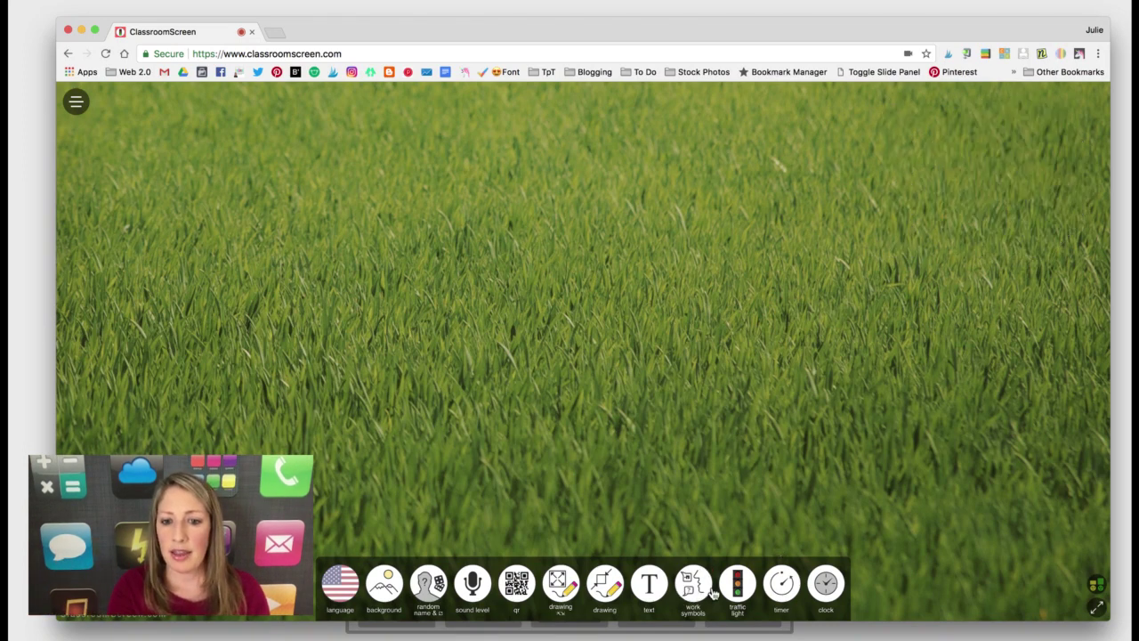
click(749, 593)
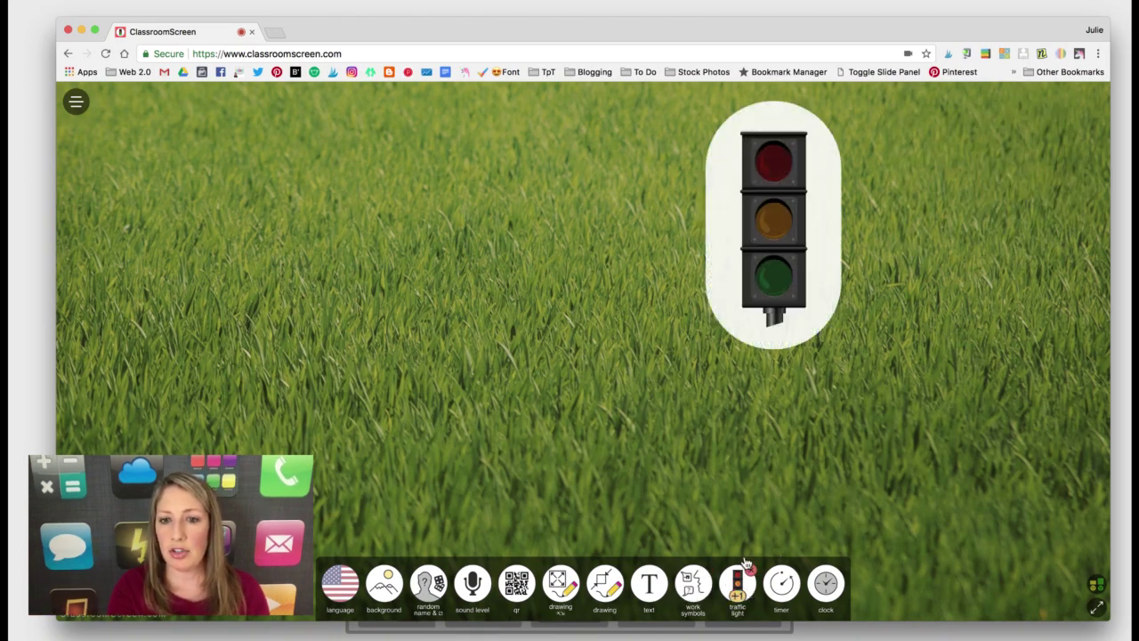
click(780, 281)
click(773, 227)
click(772, 173)
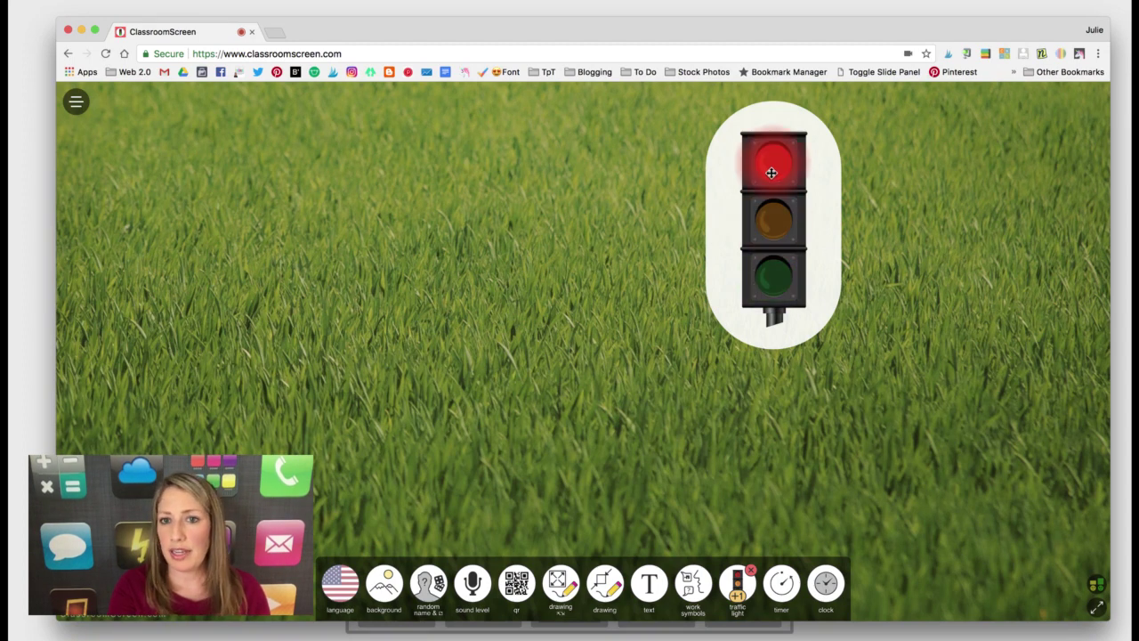
click(778, 218)
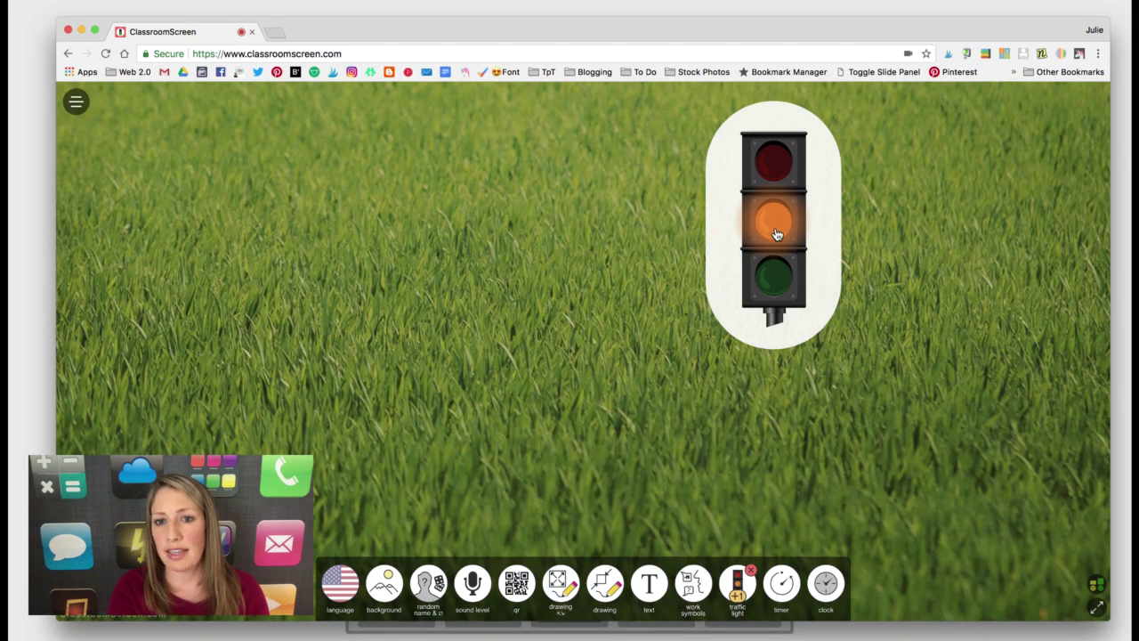
click(775, 272)
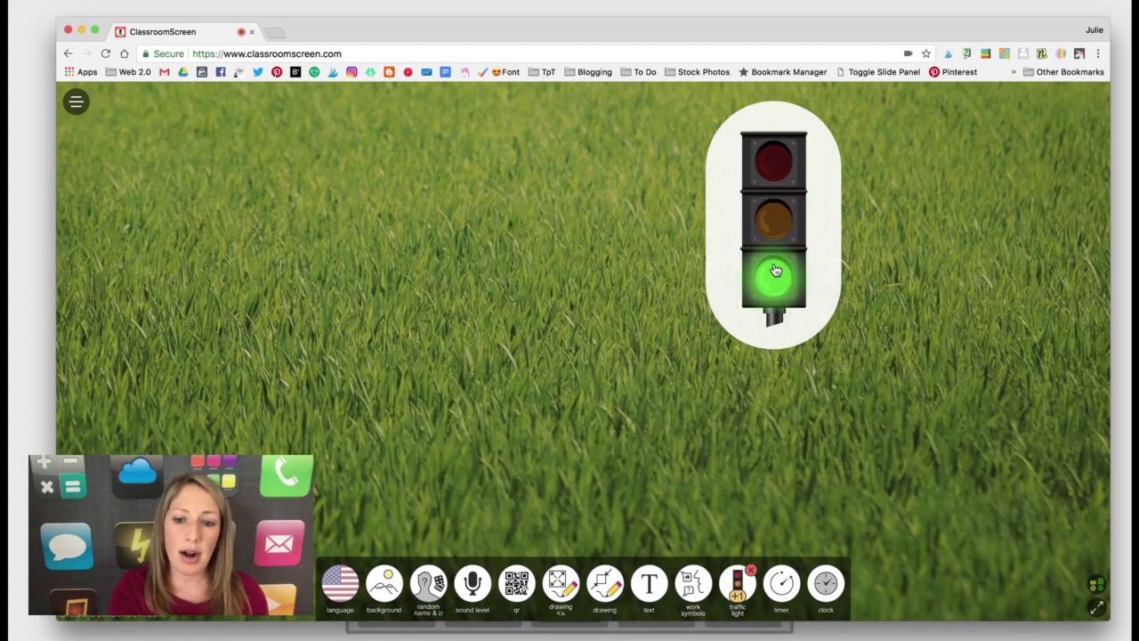
click(737, 580)
Step: Show the timer widget, switch it from countdown to stopwatch mode, and close it
click(786, 588)
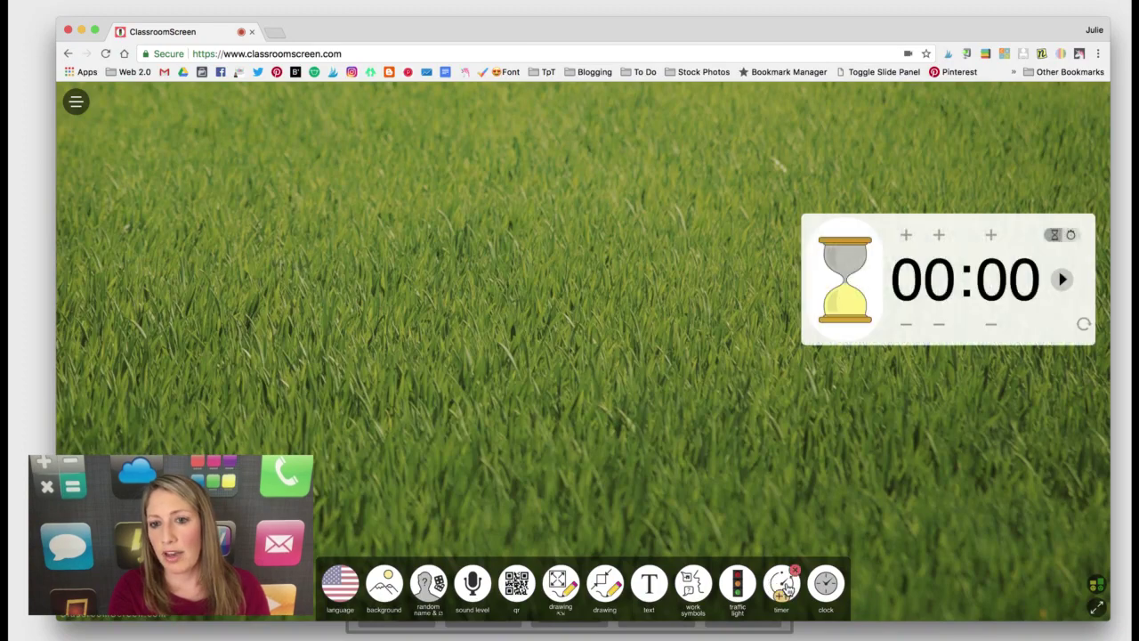
click(1071, 236)
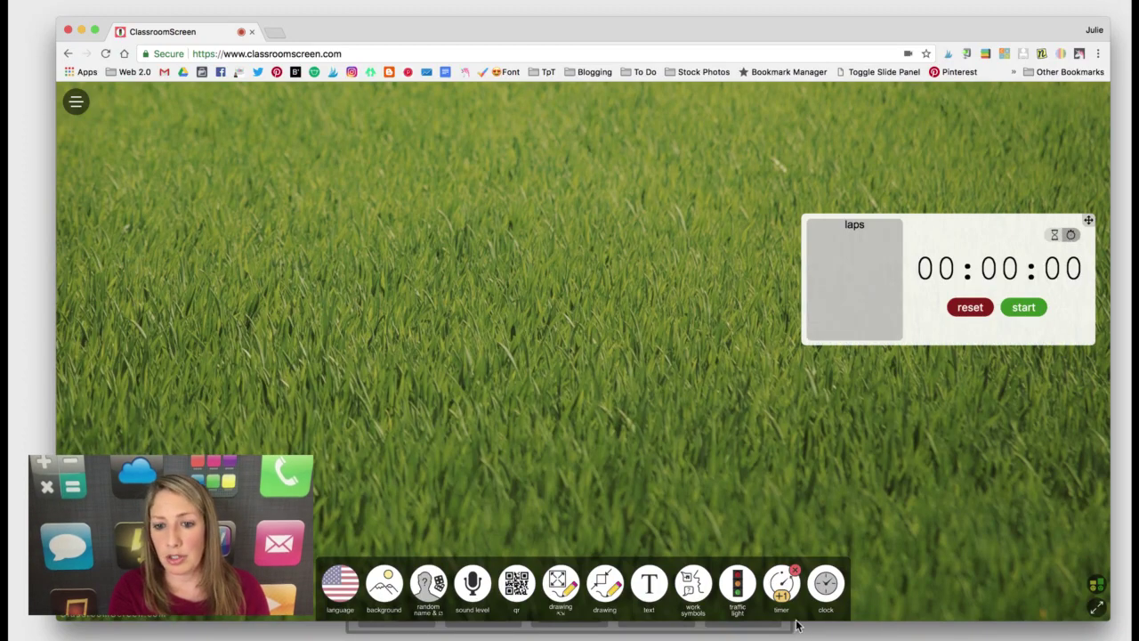
click(786, 590)
Step: Show the clock widget and expand its monthly calendar
click(827, 587)
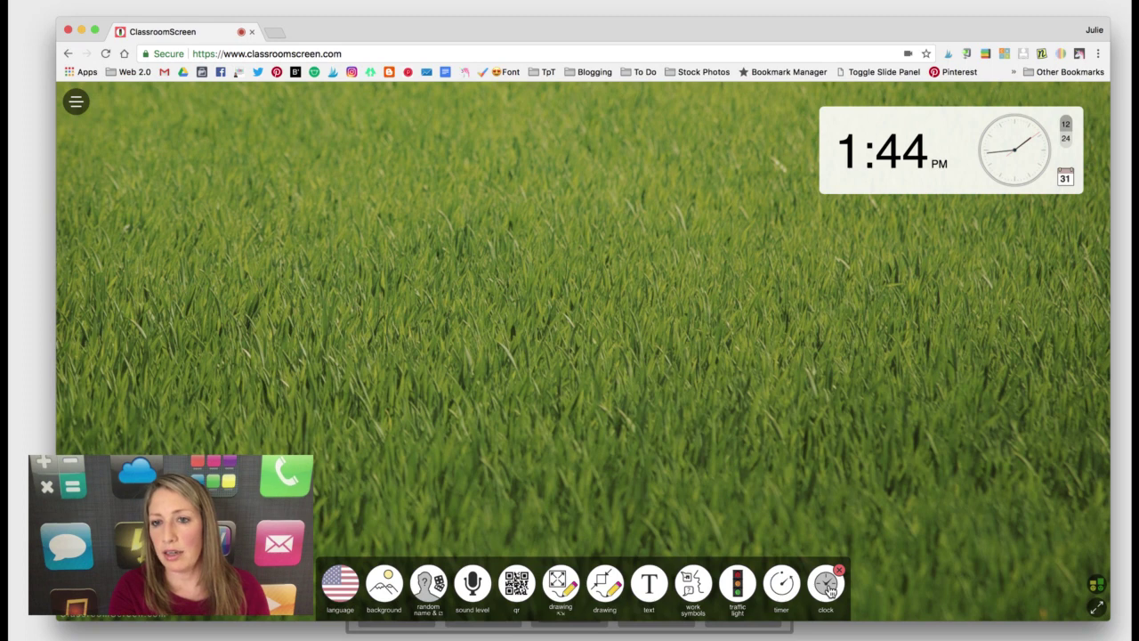
click(1067, 178)
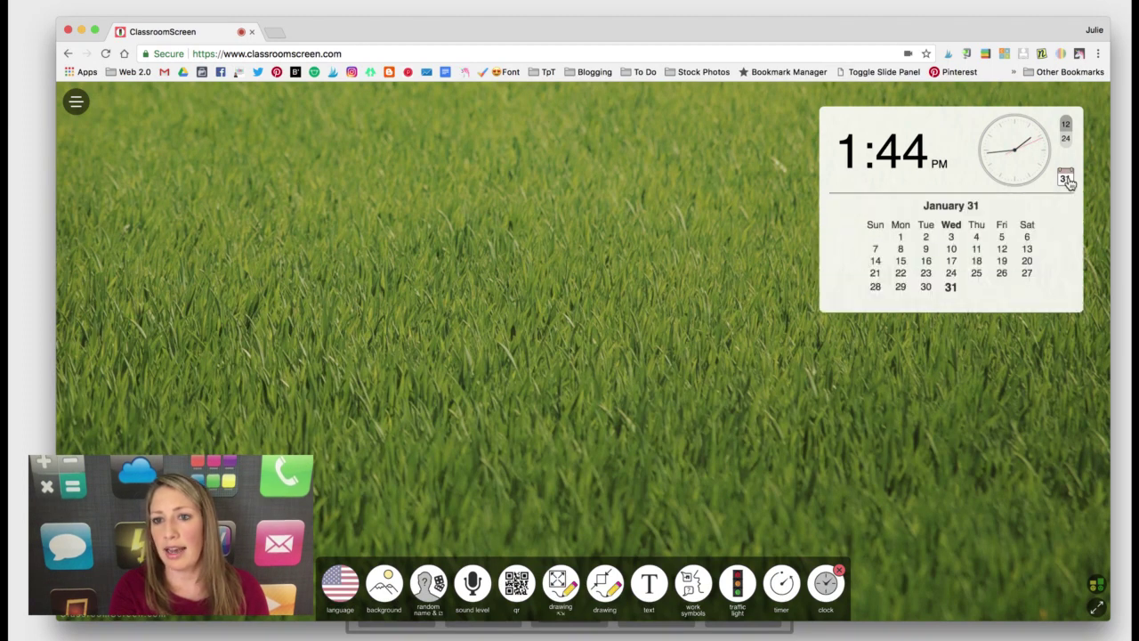
Step: Add the sound level and dice widgets beside the clock, and move the sound level meter to the upper-left area of the background
click(472, 583)
click(385, 586)
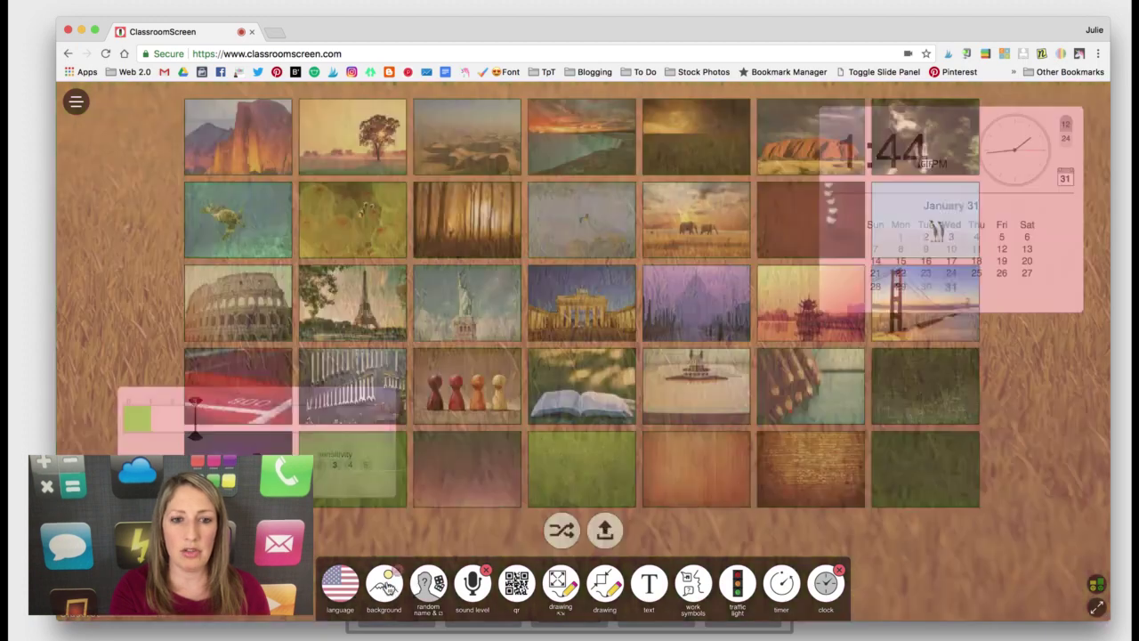
click(388, 587)
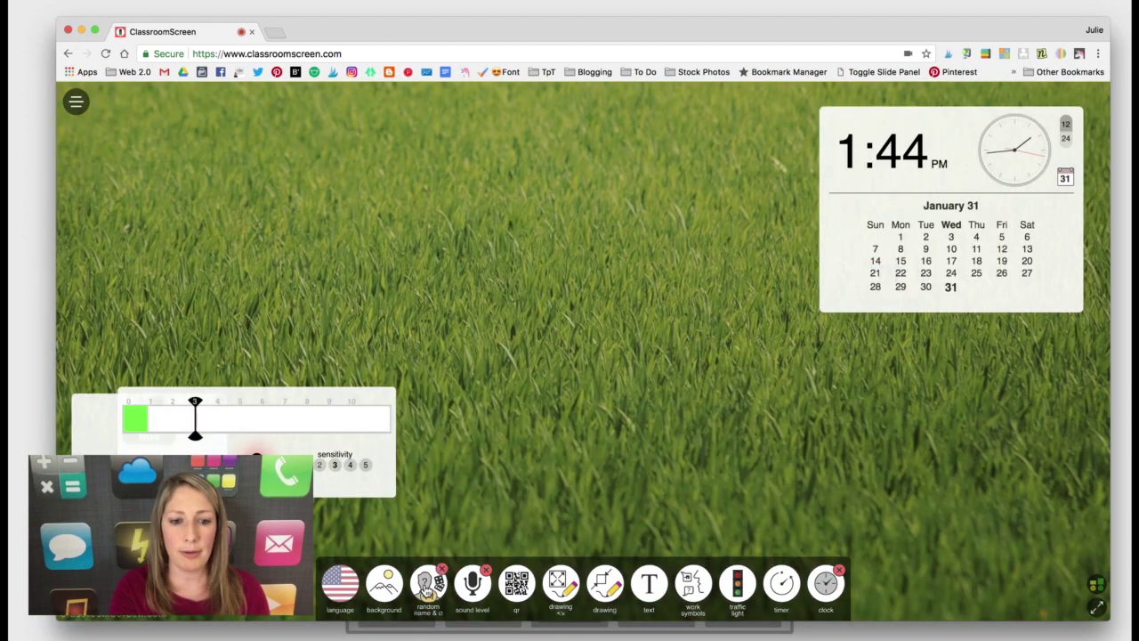
drag(272, 397, 369, 182)
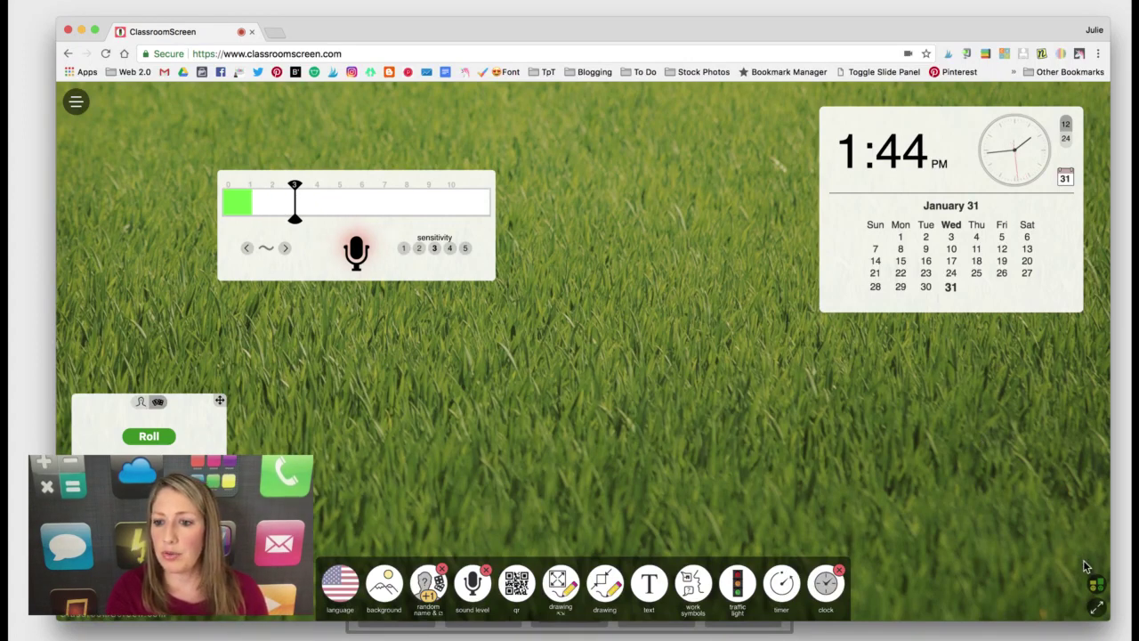
Step: Open the ExitPoll page and enter the poll question "What did you think of today's lesson?"
click(1096, 584)
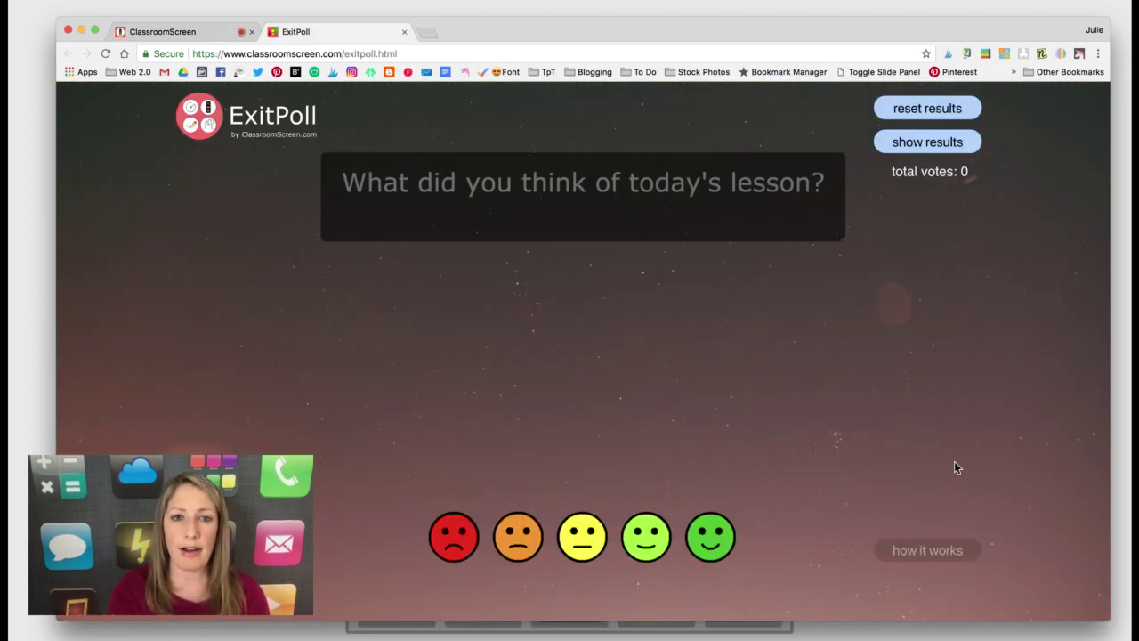
click(704, 213)
text(Wha)
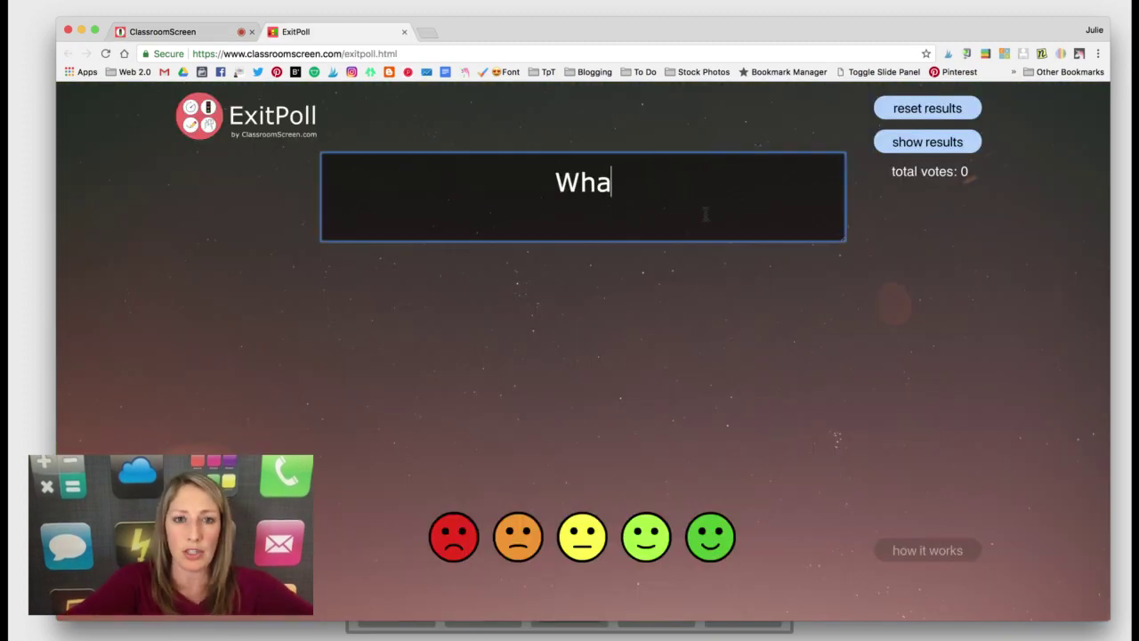
text(t d)
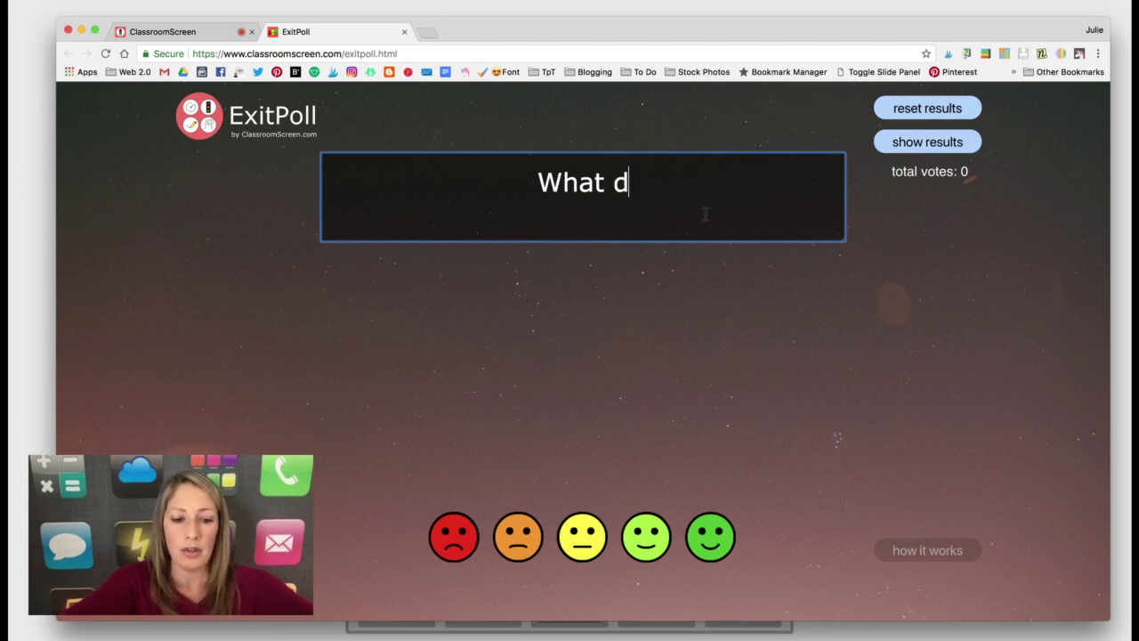
text(id you think of )
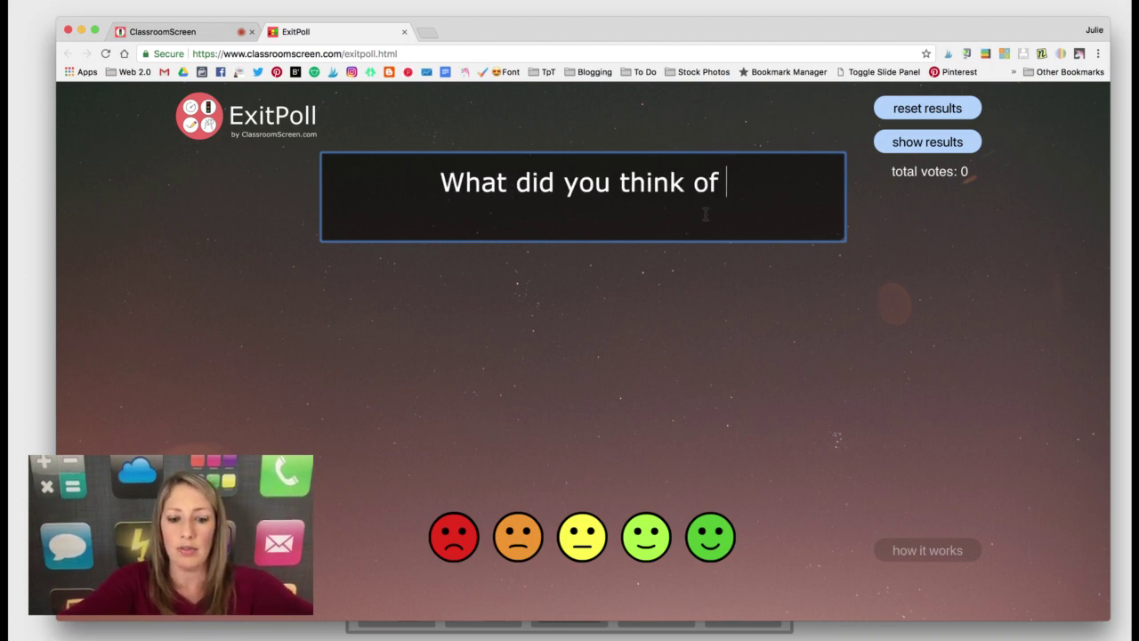
text(today's lesson?)
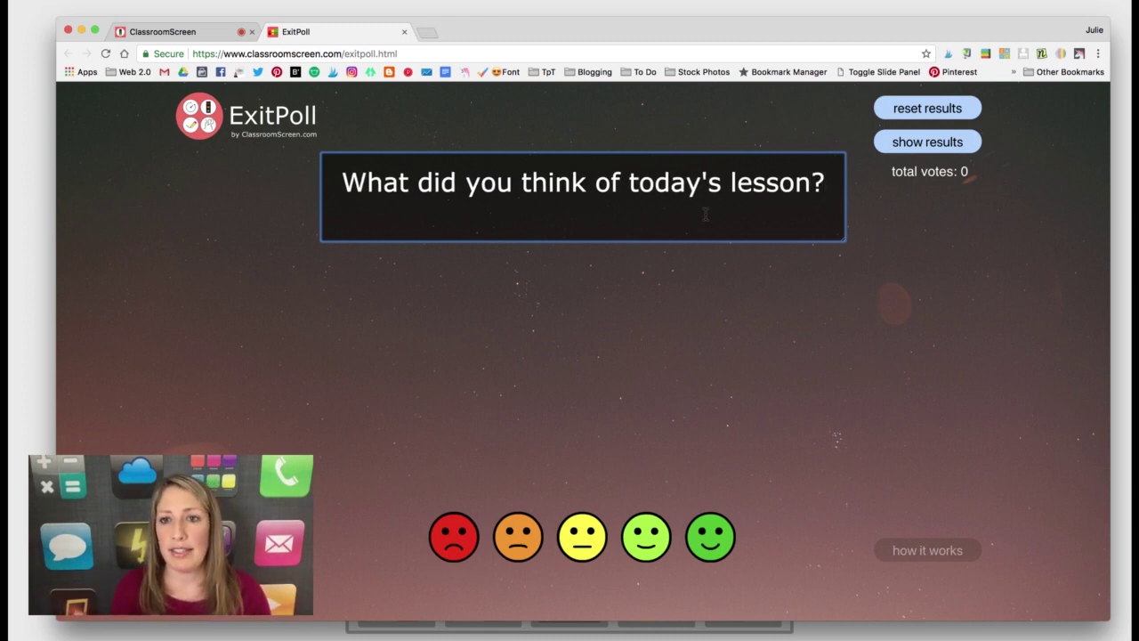
click(668, 343)
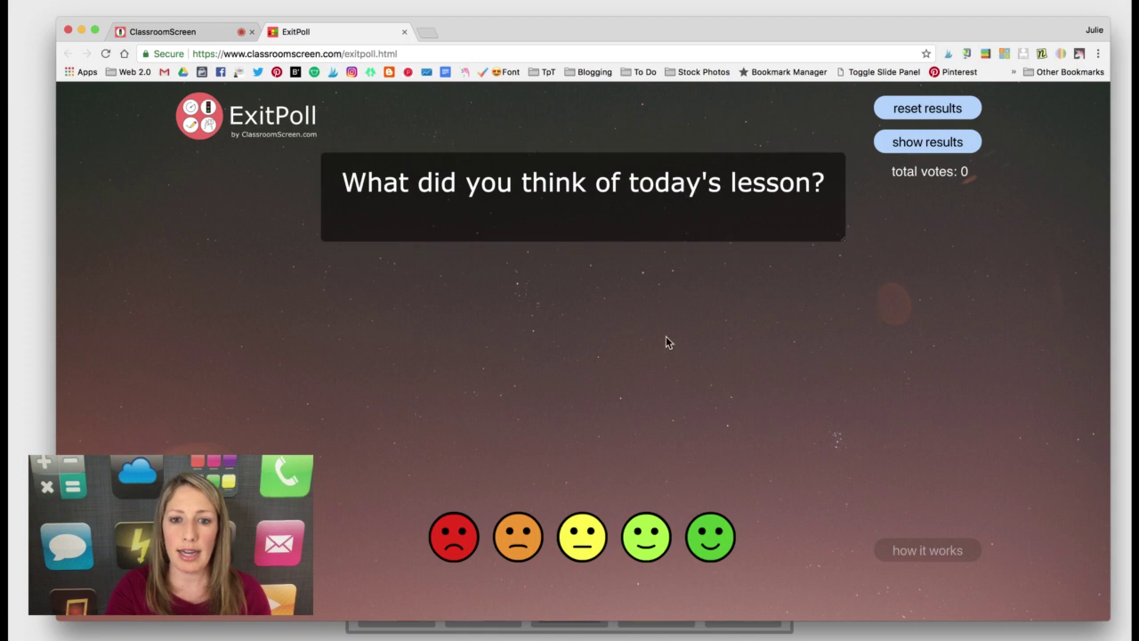
Step: Cast sample votes of one red, two orange, three yellow, three light green and one dark green, and show the poll results
click(456, 539)
click(518, 539)
click(583, 539)
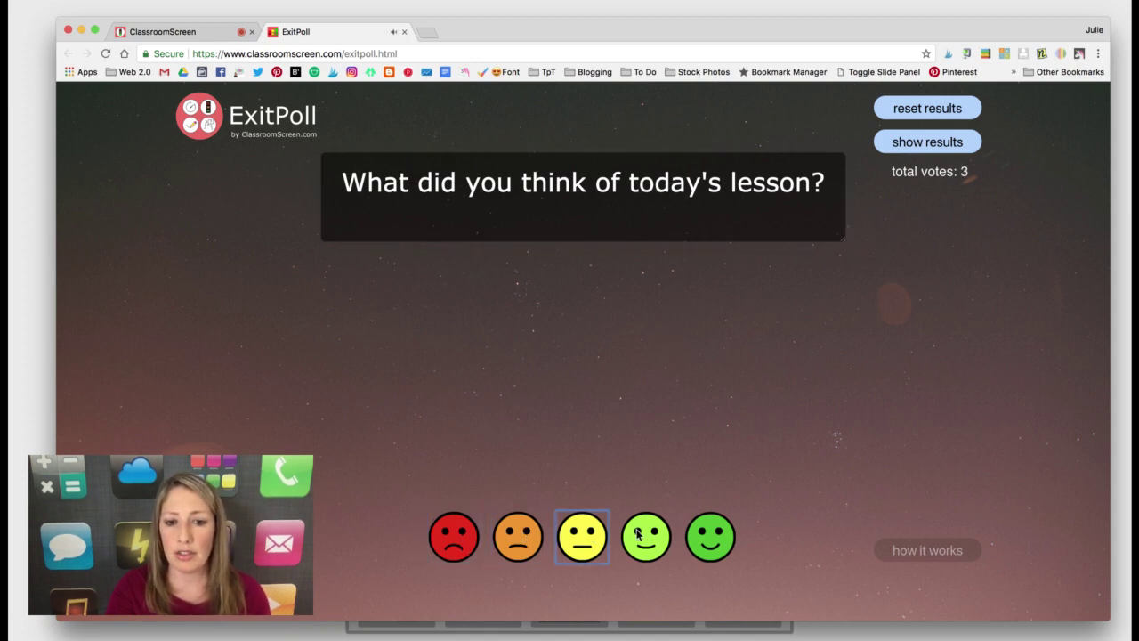
click(637, 534)
click(637, 535)
click(633, 537)
click(705, 543)
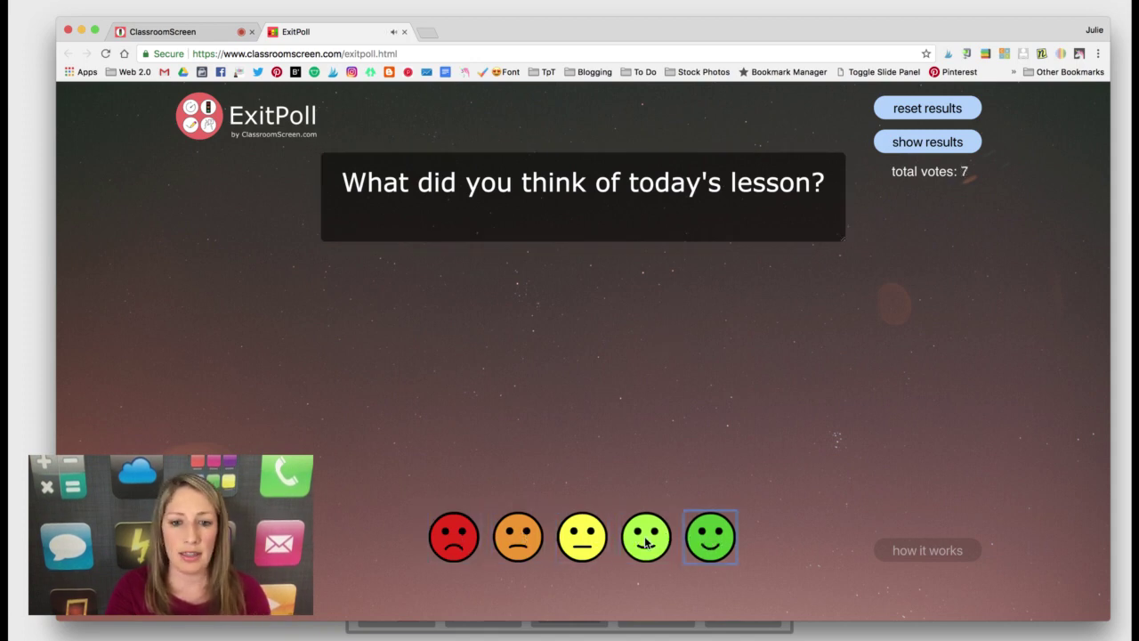
click(647, 541)
click(583, 542)
click(516, 538)
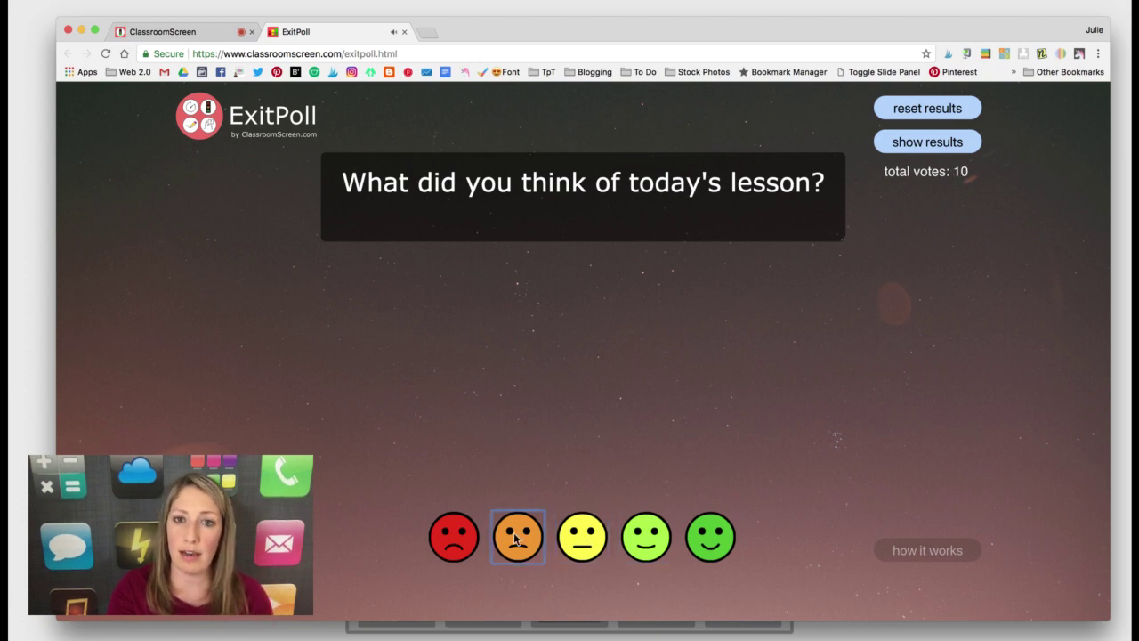
click(907, 144)
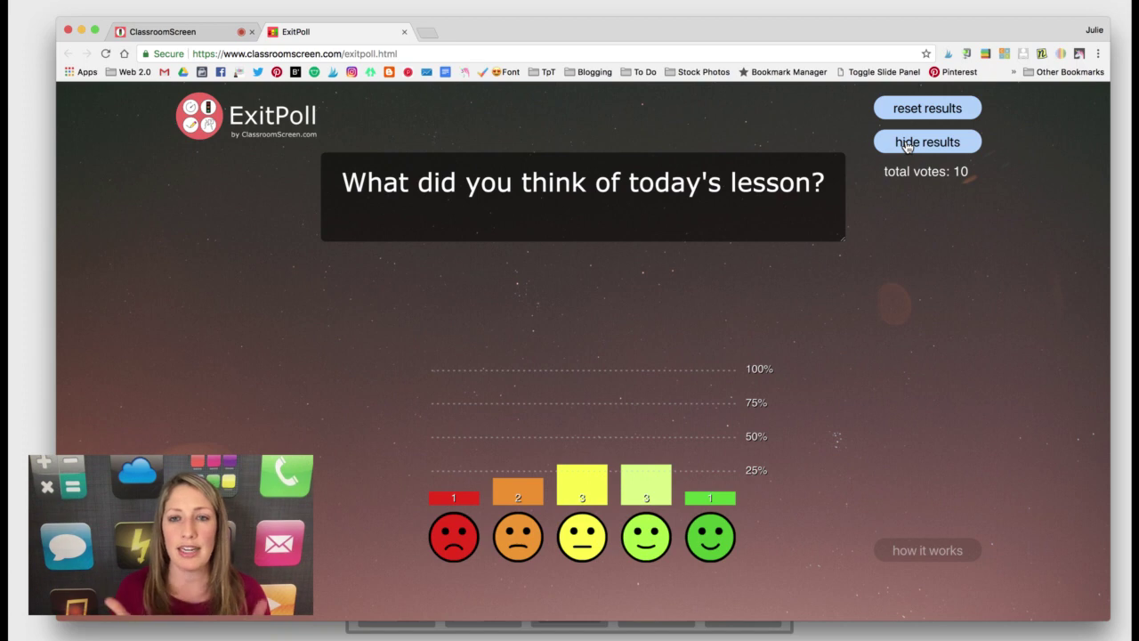